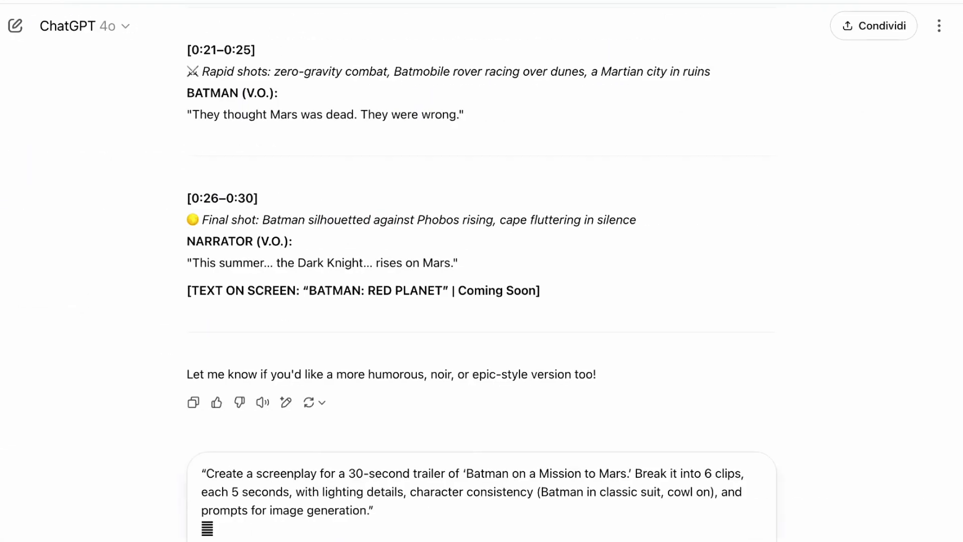
Submit the prompt for a 30-second 'Batman on a Mission to Mars' trailer screenplay in six 5-second clips with lighting details and image prompts.
key(Return)
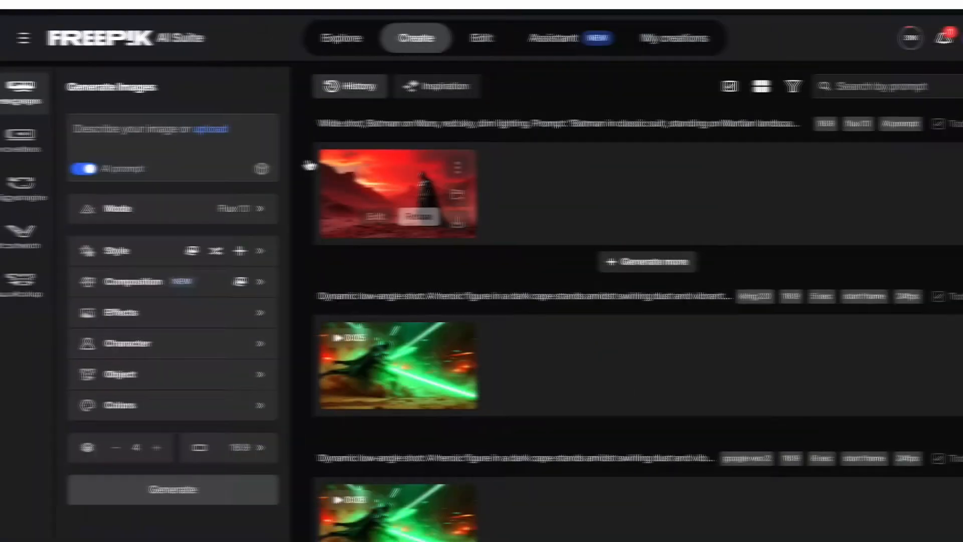
In Freepik AI Suite, set the image generation mode to Flux 1.1 and the aspect ratio to 16:9 Widescreen.
click(234, 216)
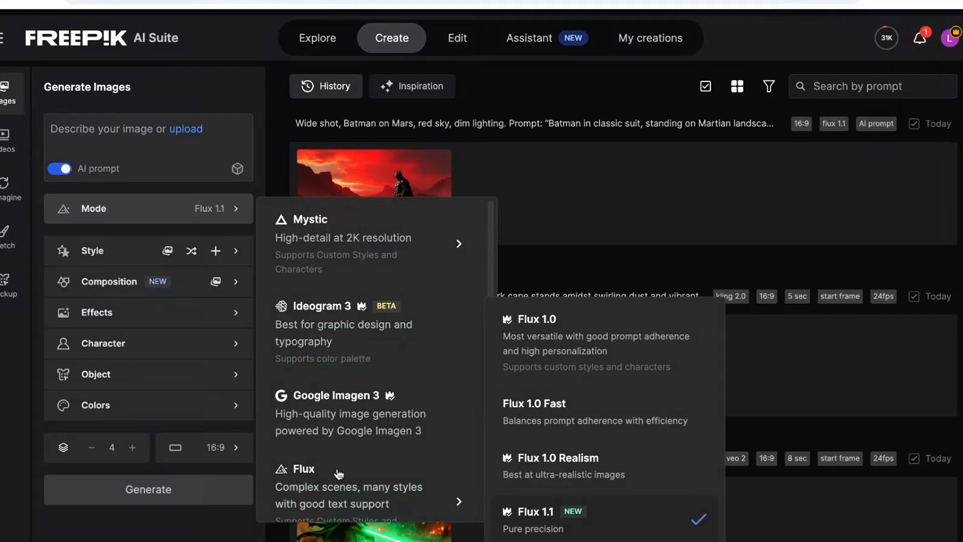
click(538, 522)
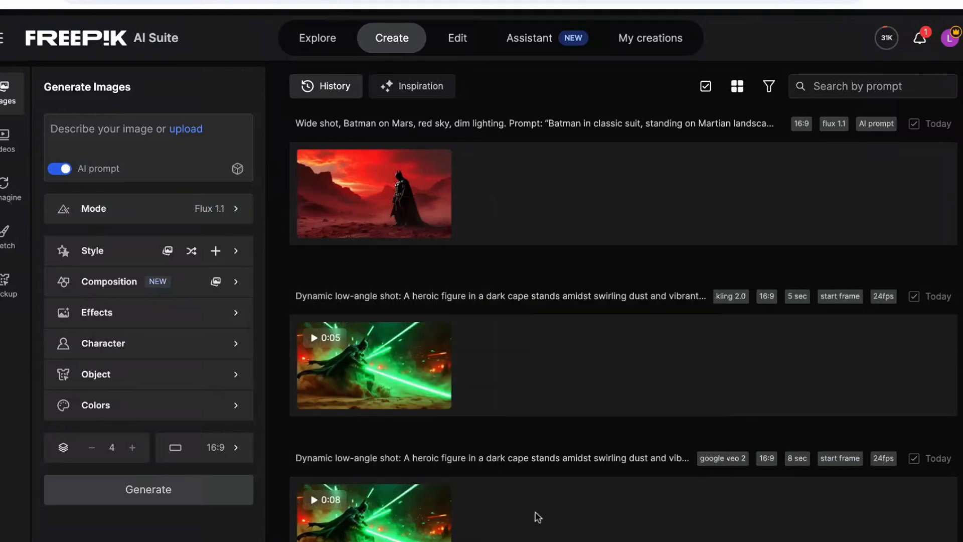
click(234, 453)
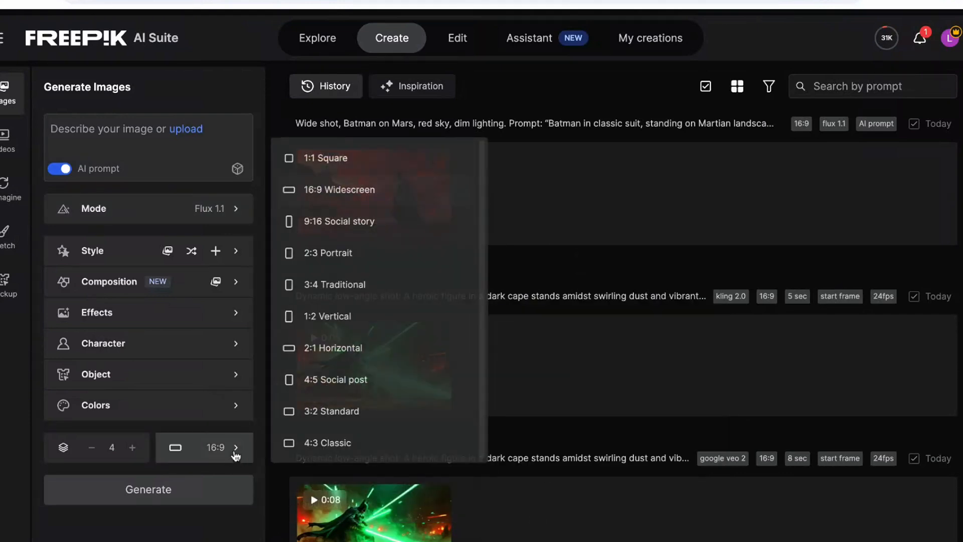
click(315, 193)
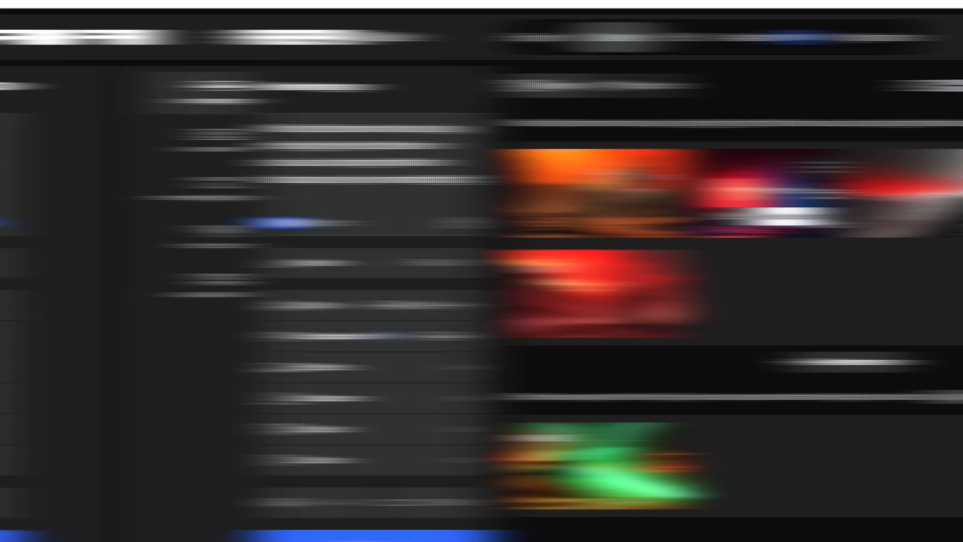
Open the generated wide shot of Batman at the Martian cave entrance and upscale it.
click(545, 168)
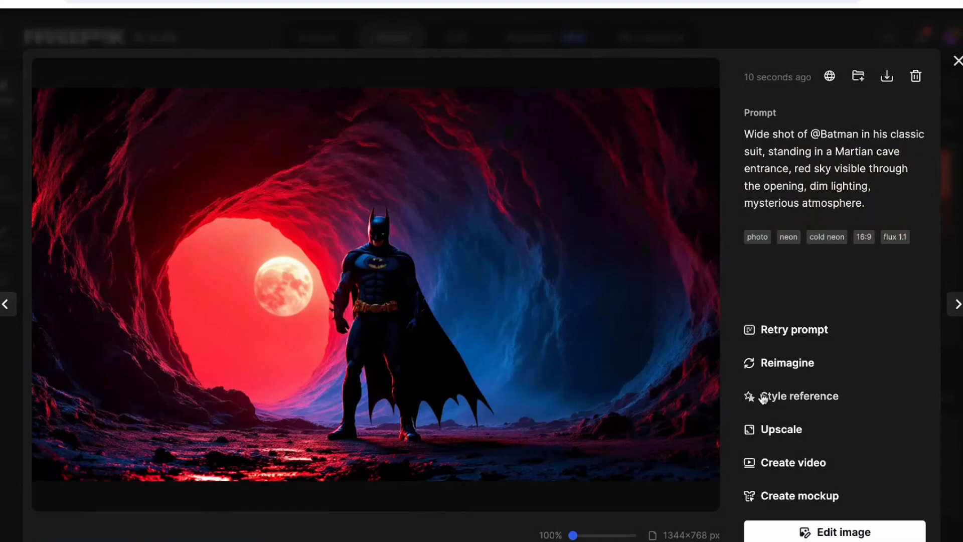
click(773, 431)
click(136, 457)
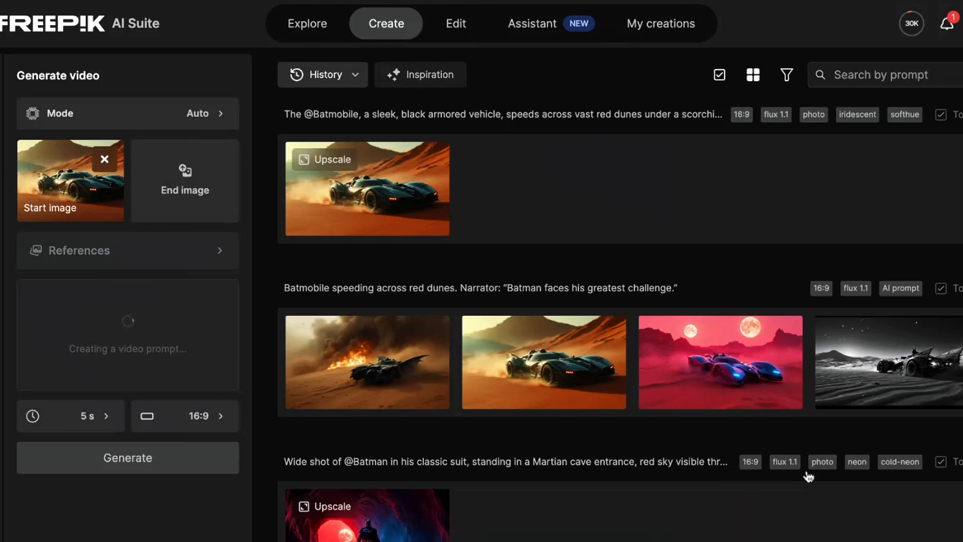
Set the video generation mode to Google Veo 2 for the Batmobile start image.
mouse_move(333, 284)
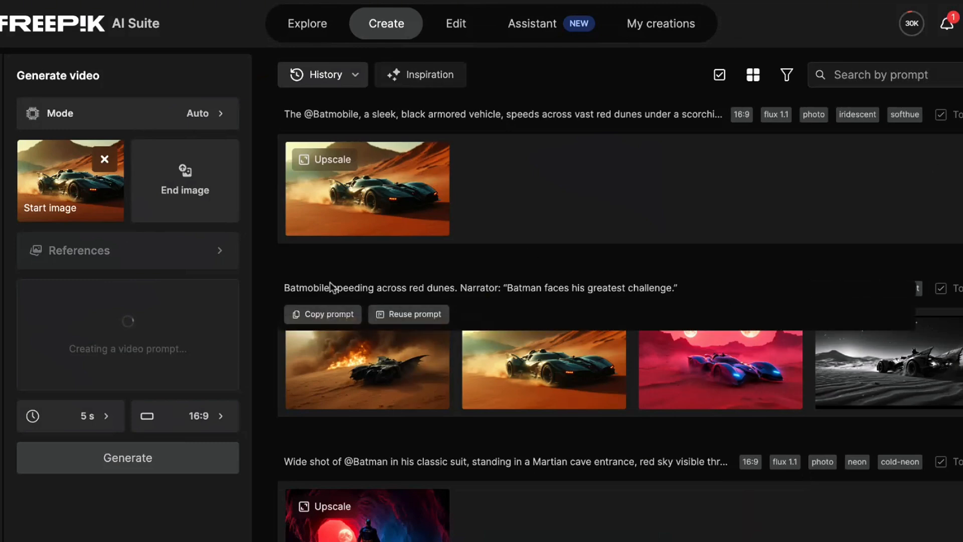
click(218, 114)
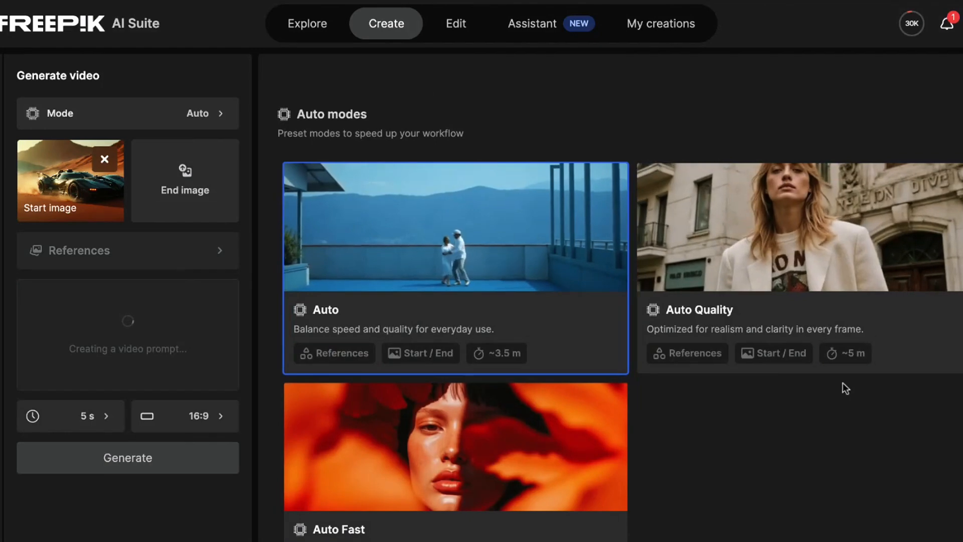
scroll(620, 301, down, 9)
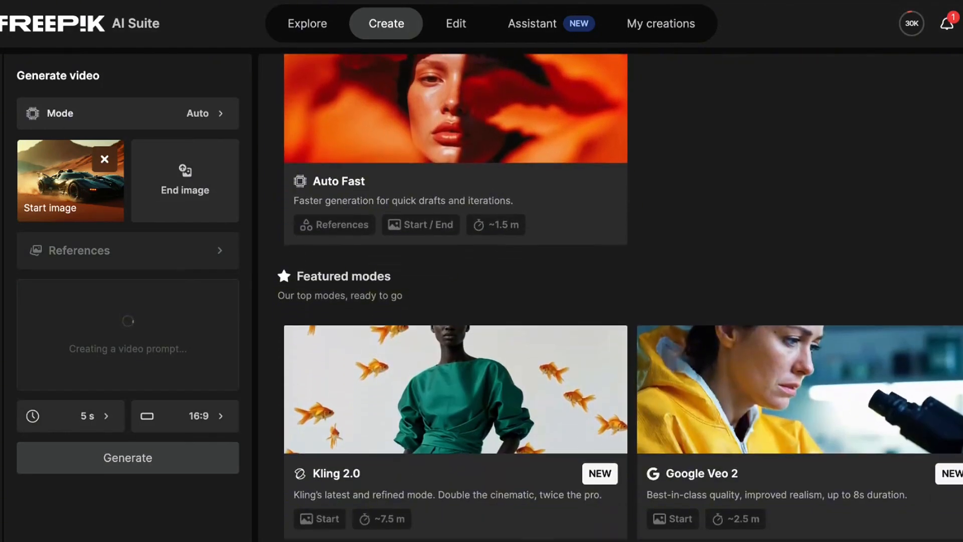
scroll(620, 301, down, 1)
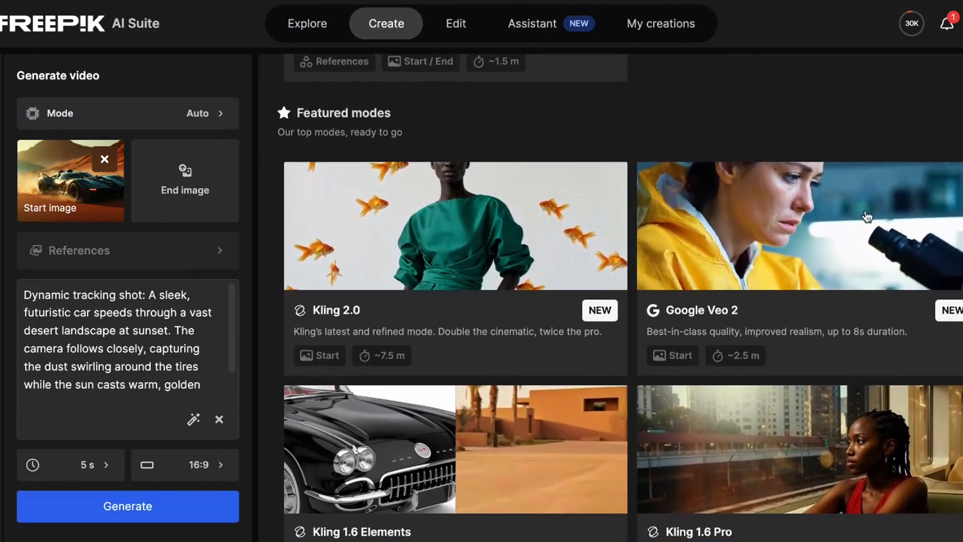
click(779, 225)
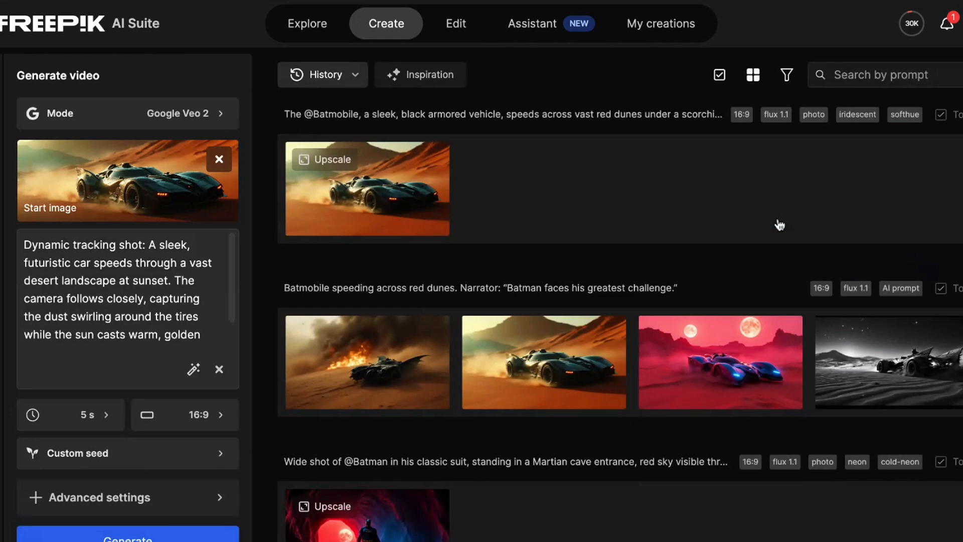
Set the clip duration to 8 seconds and generate the Batmobile video with the AI-assisted prompt.
click(107, 416)
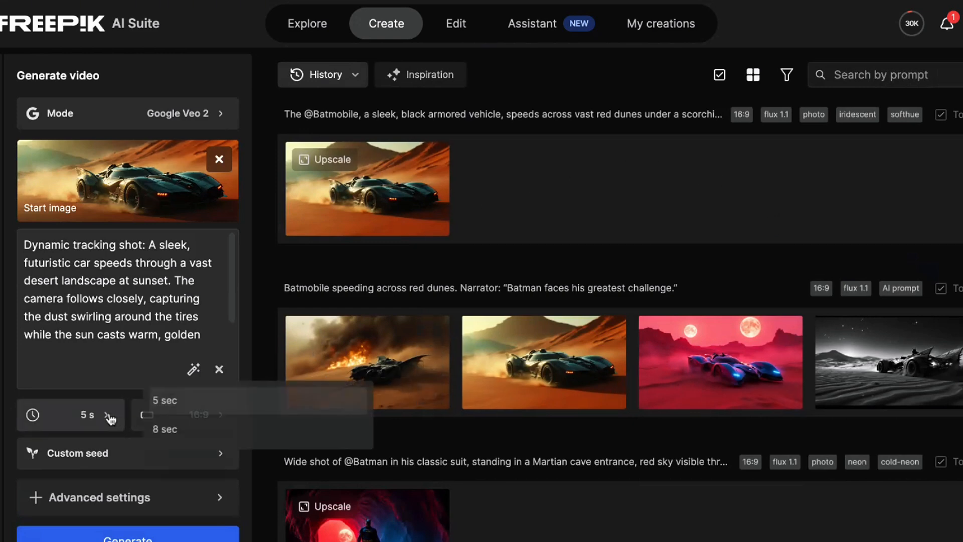
click(169, 430)
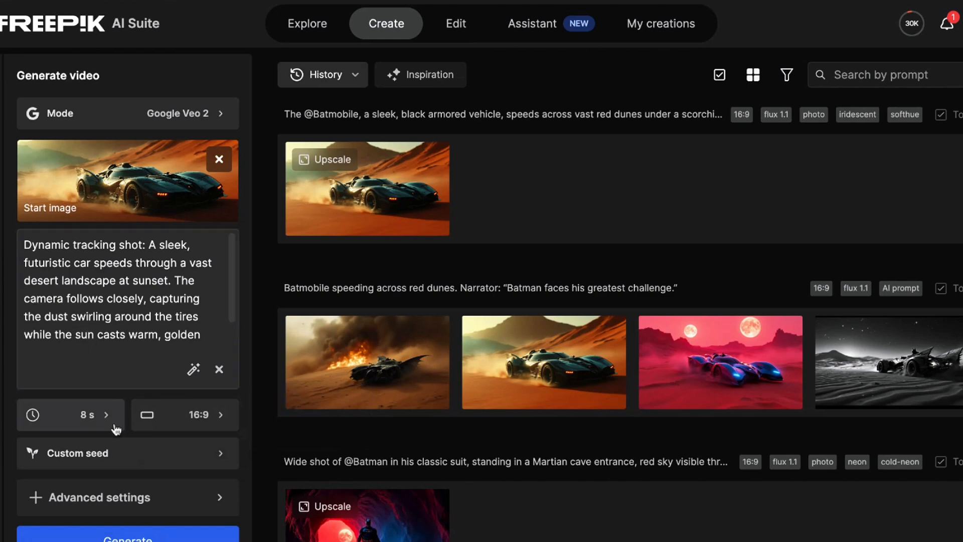
click(195, 370)
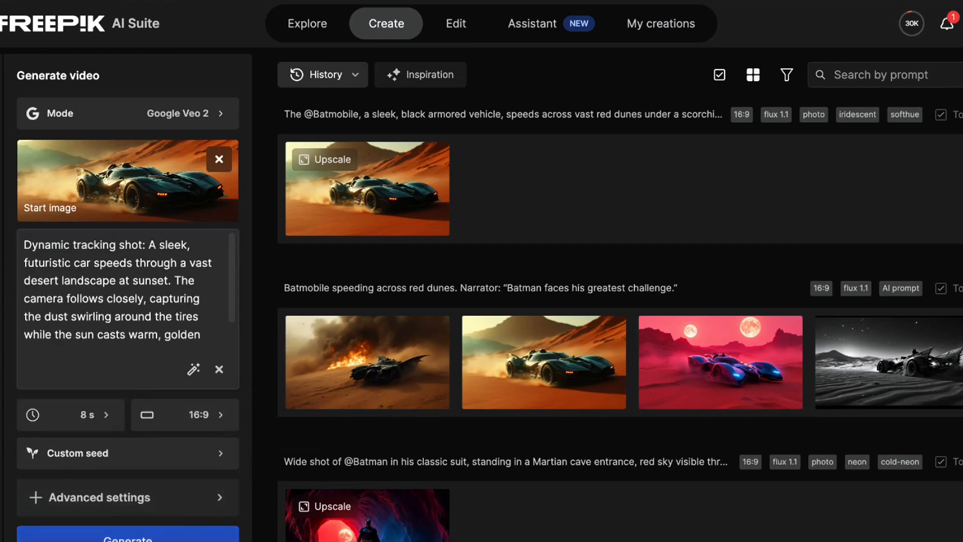
click(148, 534)
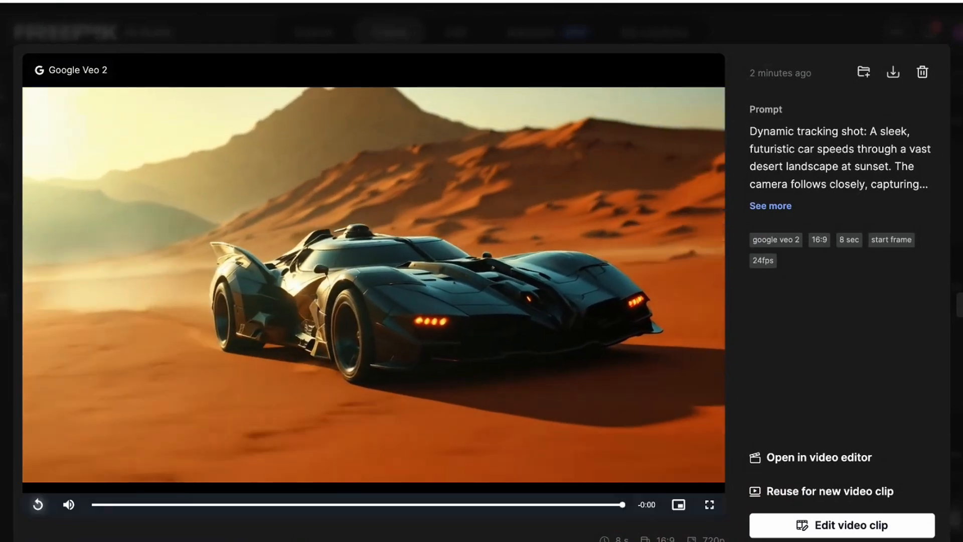
Download the finished Google Veo 2 clip of the Batmobile in the desert.
click(892, 72)
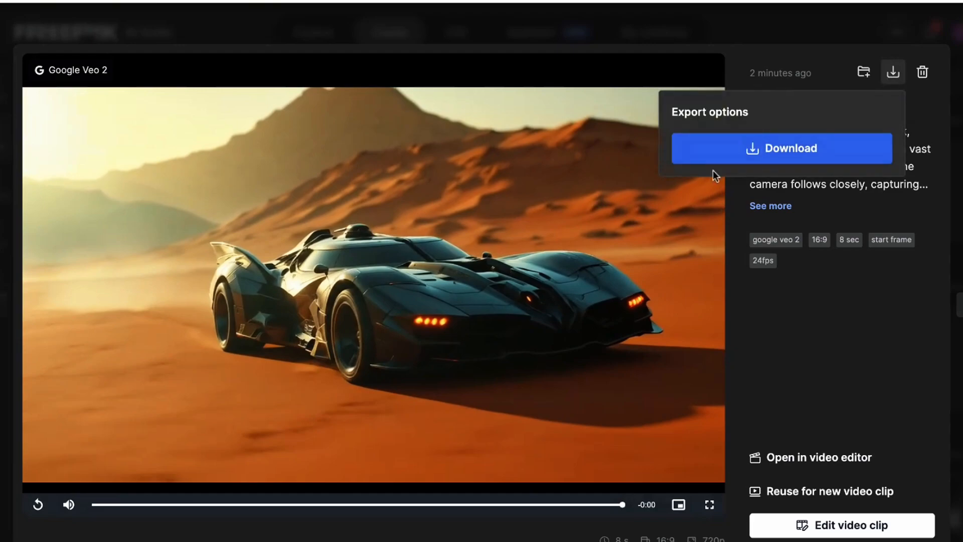
click(752, 150)
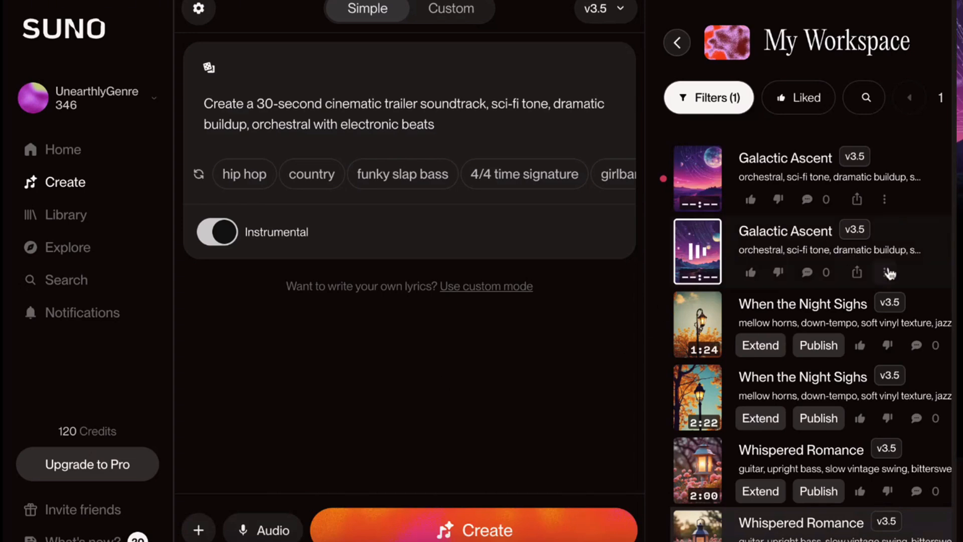
In Suno, download the second Galactic Ascent track without upgrading for commercial rights.
click(885, 272)
mouse_move(929, 335)
click(859, 345)
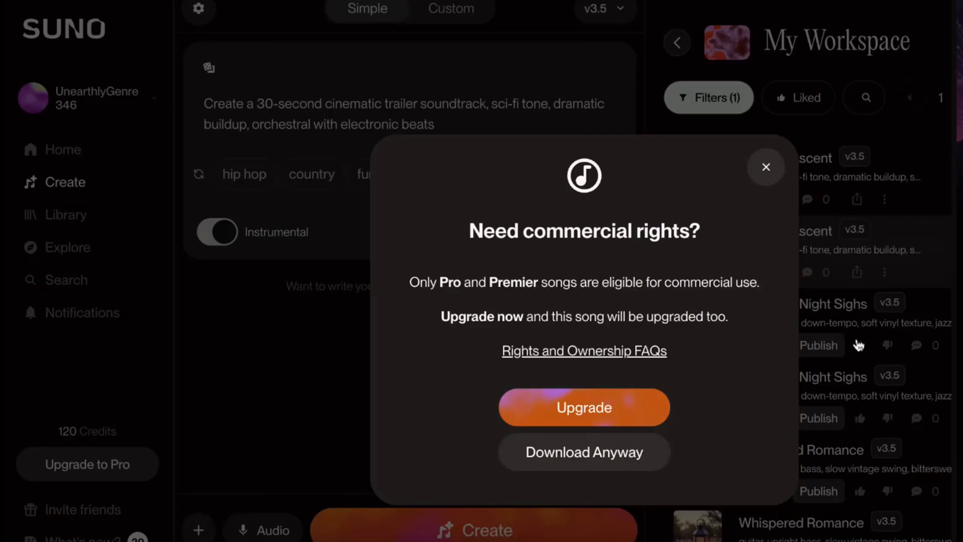
click(623, 453)
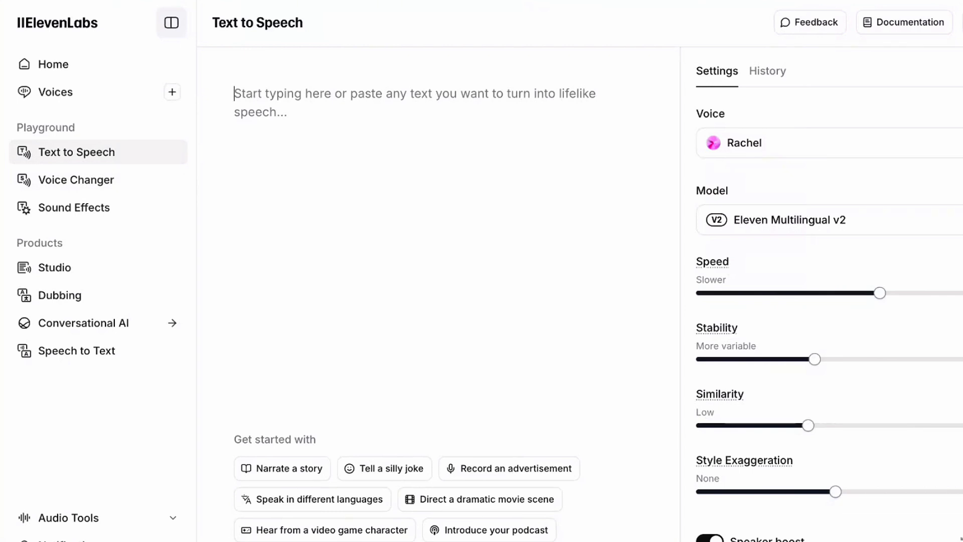
In ElevenLabs Text to Speech, enter the line "In a world beyond our own..." and open the voice selection.
text(In a world beyond our own...")
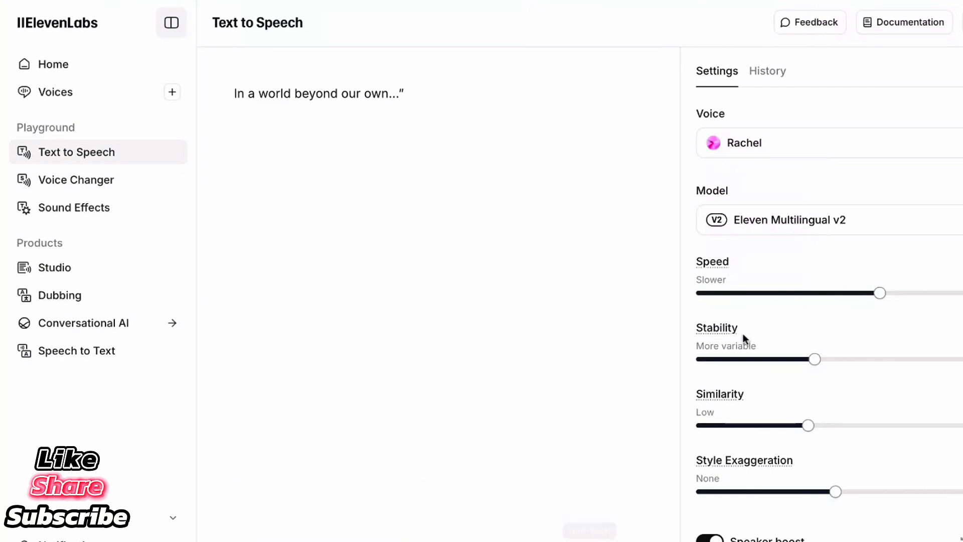
click(830, 143)
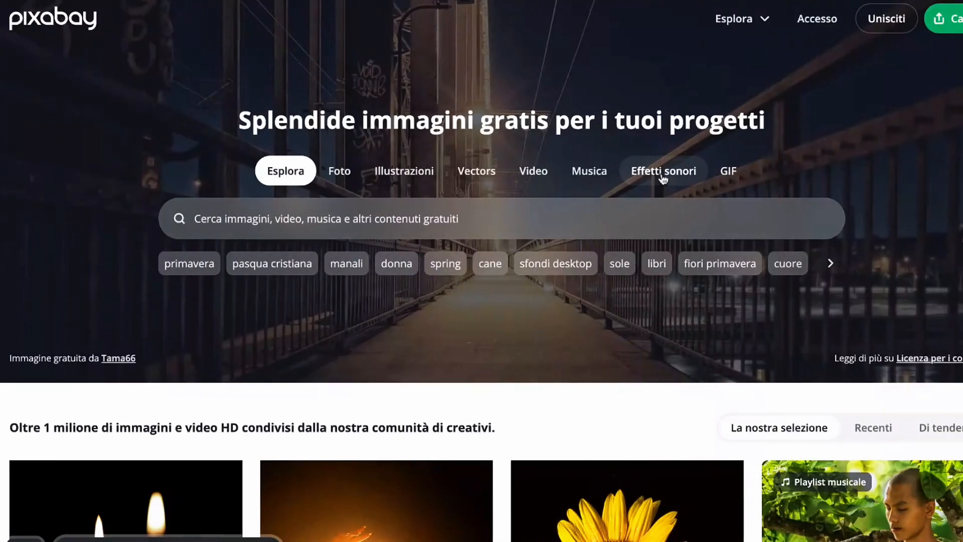
In Pixabay, search the sound effects for "explosion" and preview the Large Underwater Explosion sound.
click(663, 178)
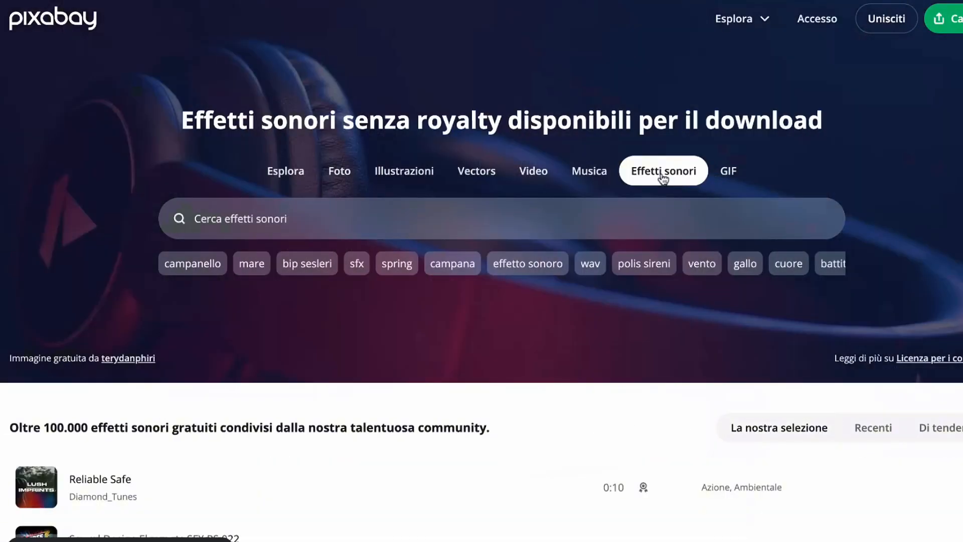
click(307, 220)
text(explosion)
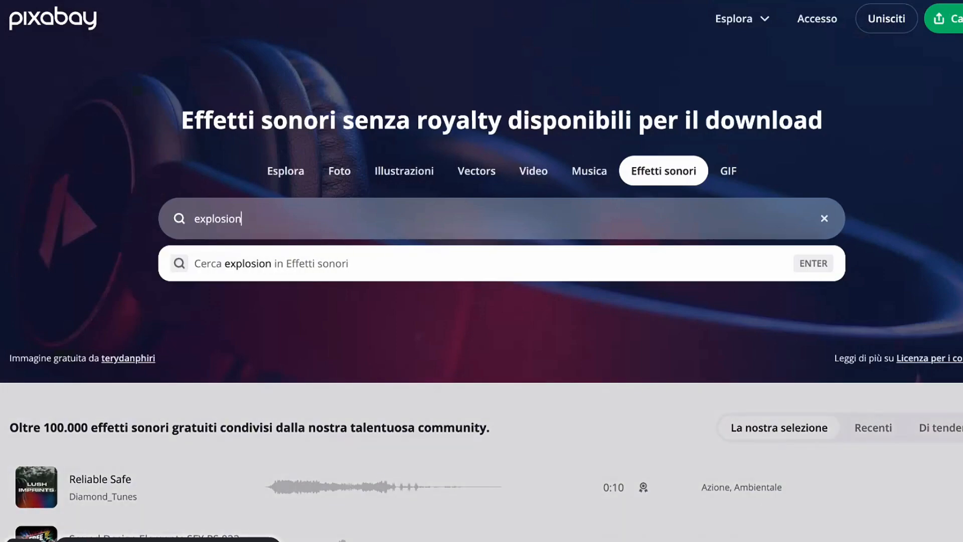
key(Return)
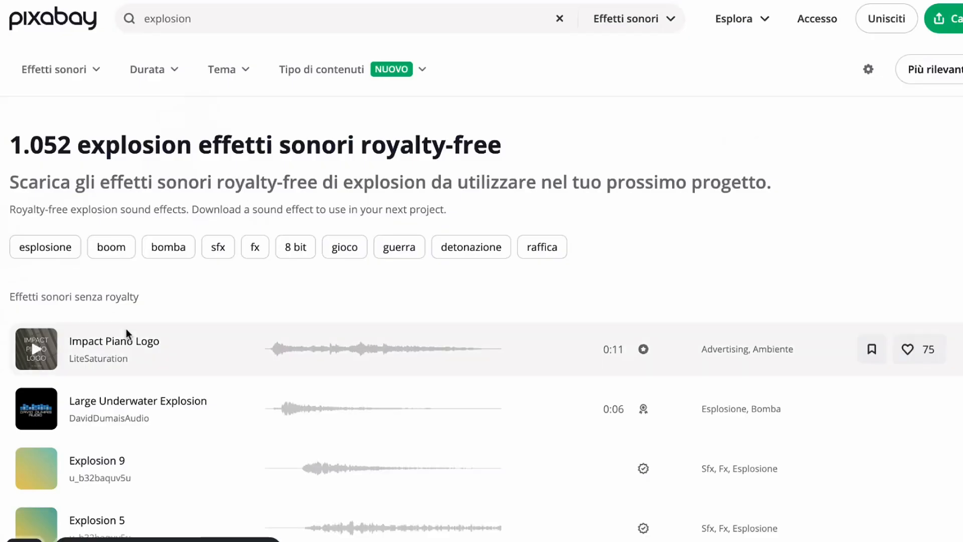
click(38, 409)
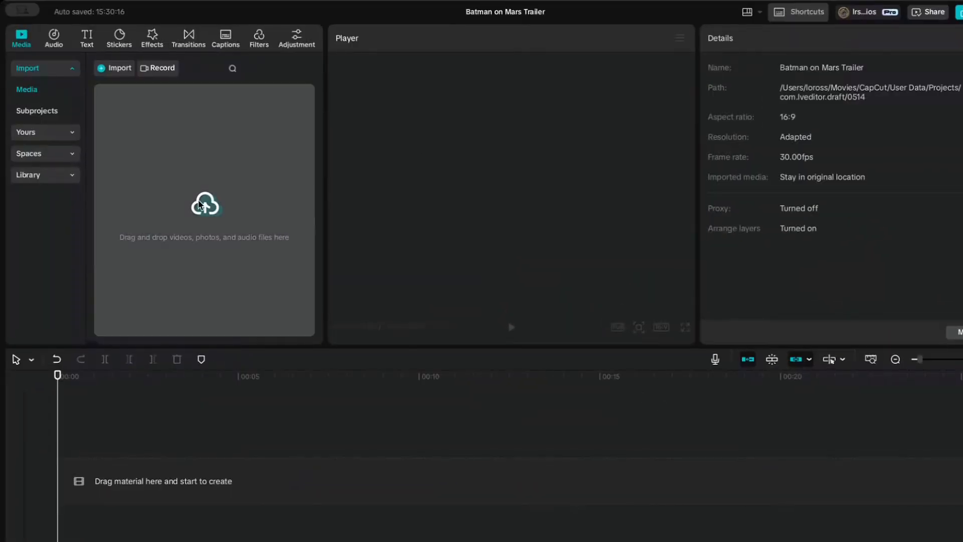
In the CapCut project, import clip 1.mp4 from the Batman mock trailer folder and place it at the start of the timeline.
click(203, 208)
click(345, 296)
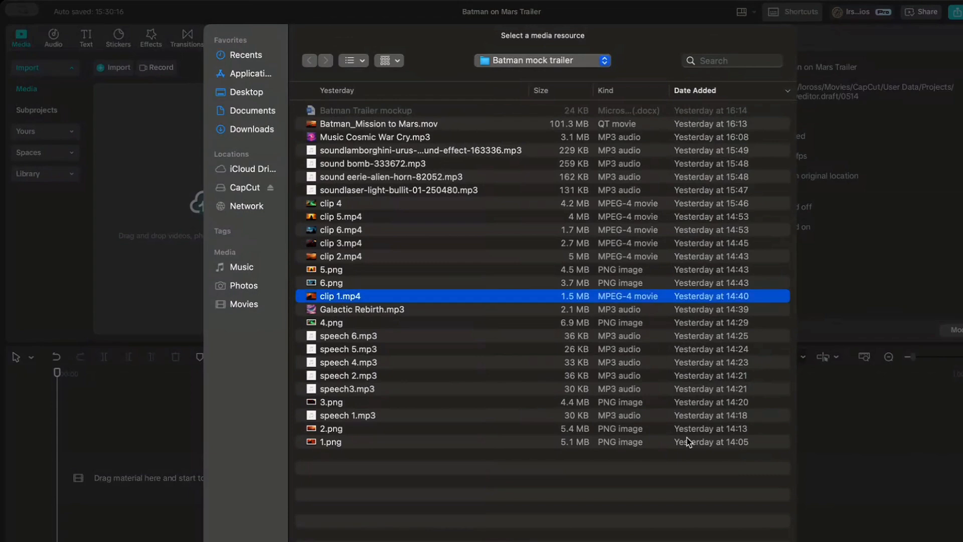
key(Return)
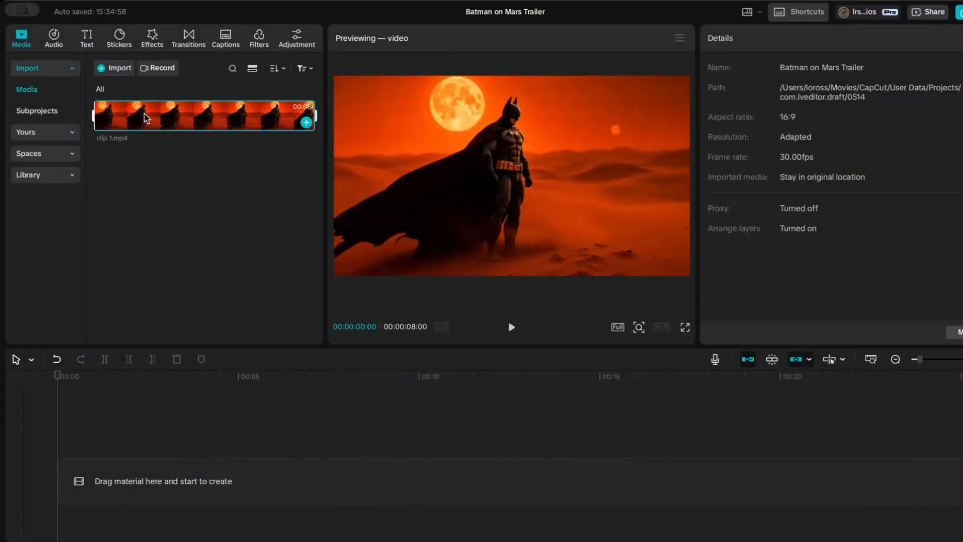
drag(146, 118, 110, 471)
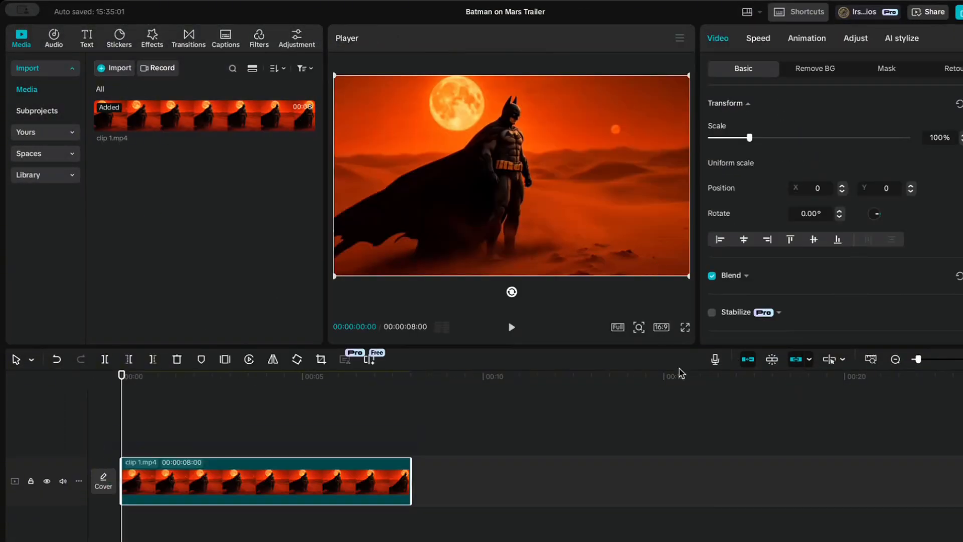
Import clip 2.mp4 and place it on the timeline directly after clip 1.
click(106, 69)
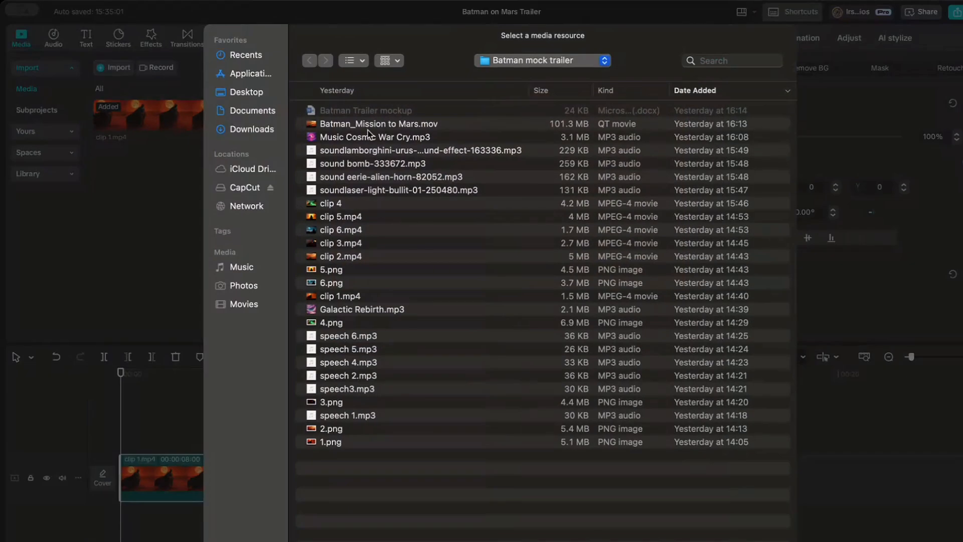
click(367, 256)
key(Return)
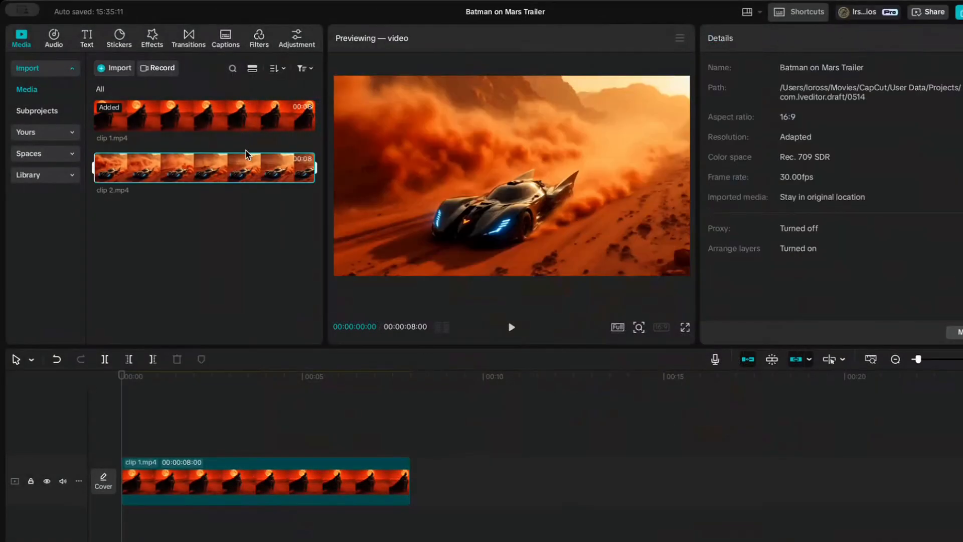
drag(246, 154, 442, 486)
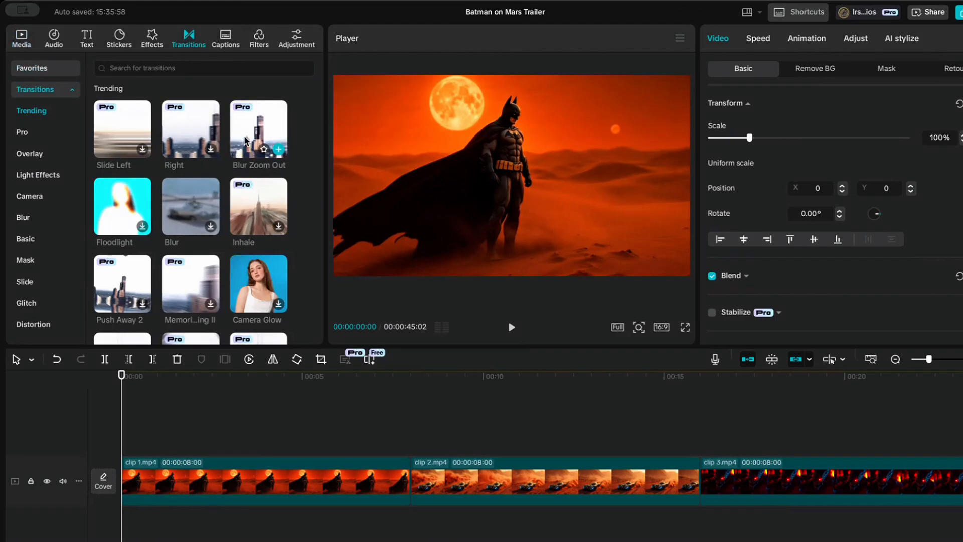
Add the Slide Left transition between clip 1 and clip 2 and play back the beginning of the timeline.
drag(246, 141, 387, 490)
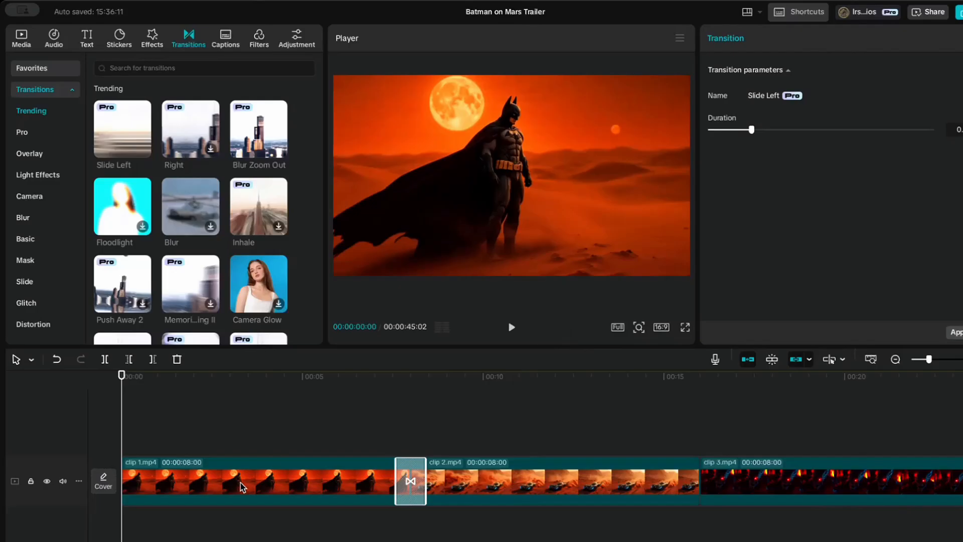
click(242, 486)
click(512, 329)
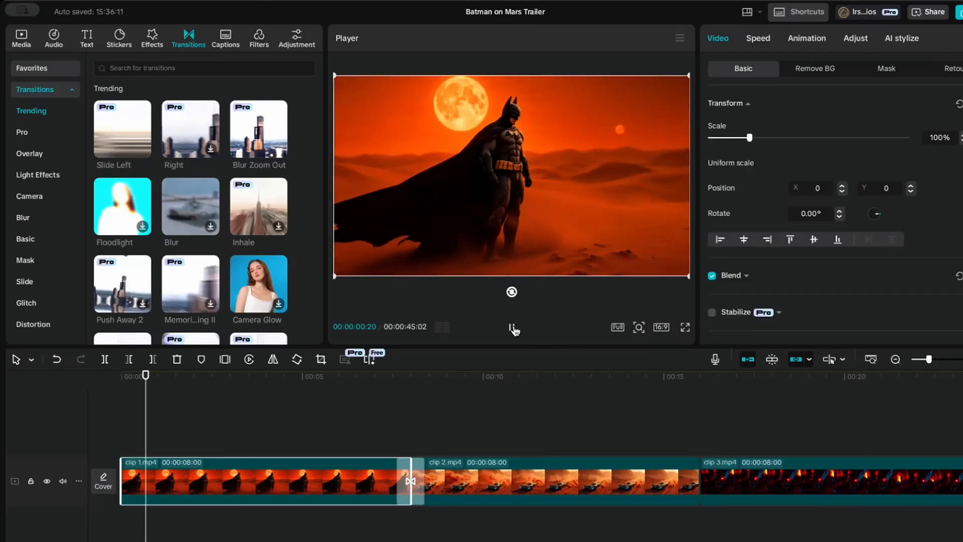
click(512, 328)
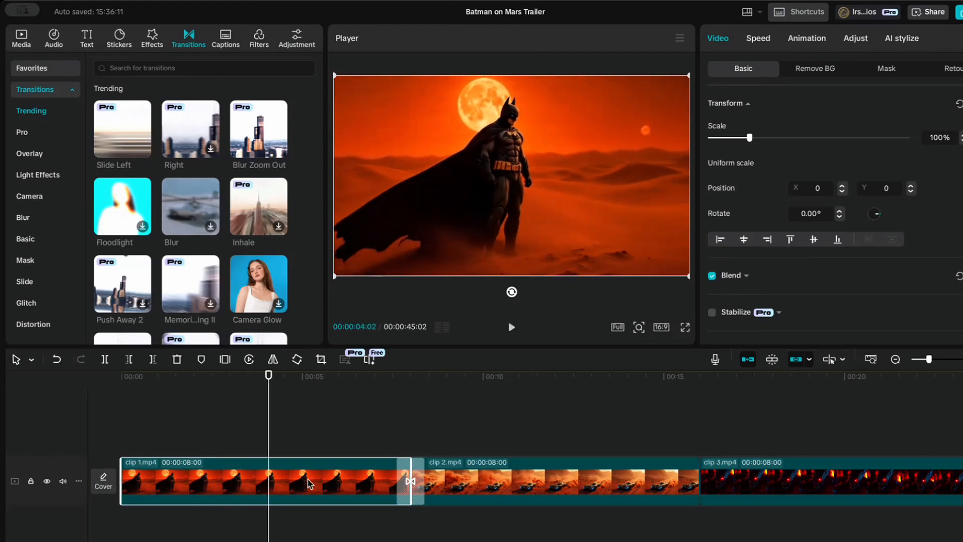
Set clip 1's speed to about 1.48x and play back the timeline from the beginning.
click(756, 41)
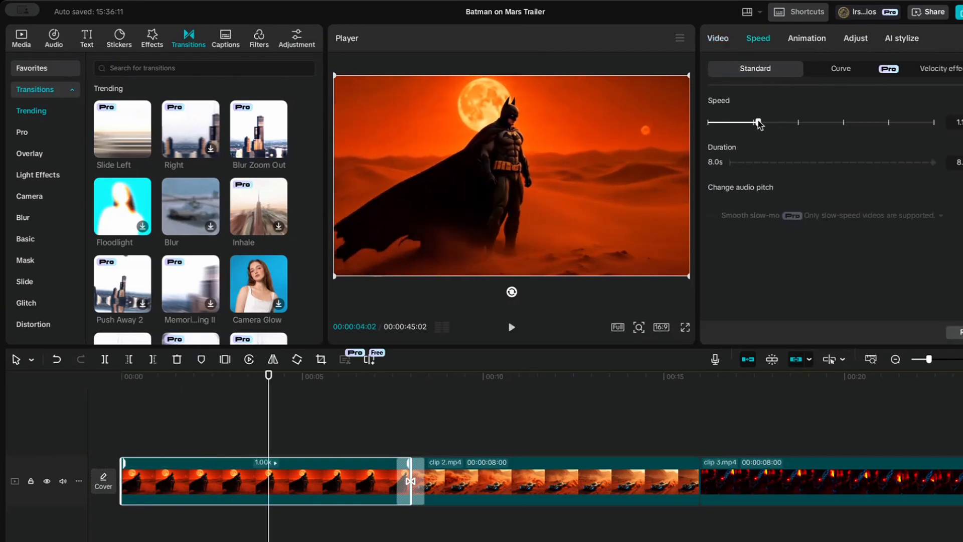
drag(776, 122, 774, 122)
drag(268, 420, 116, 419)
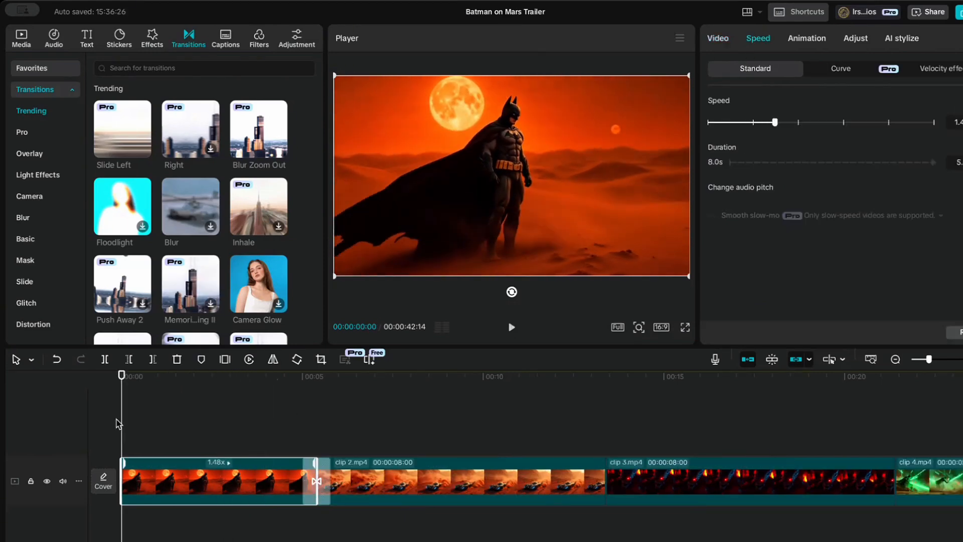
click(512, 327)
click(512, 327)
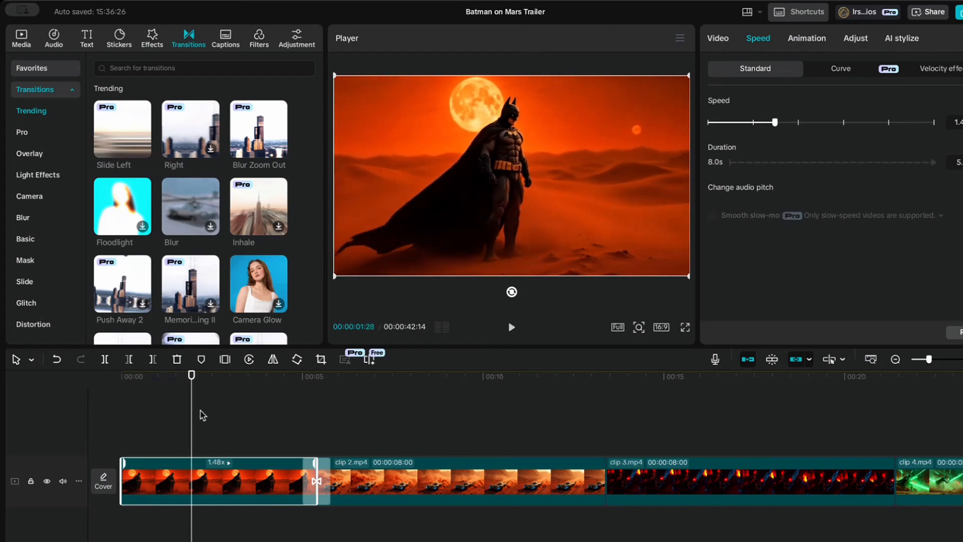
drag(199, 412, 284, 418)
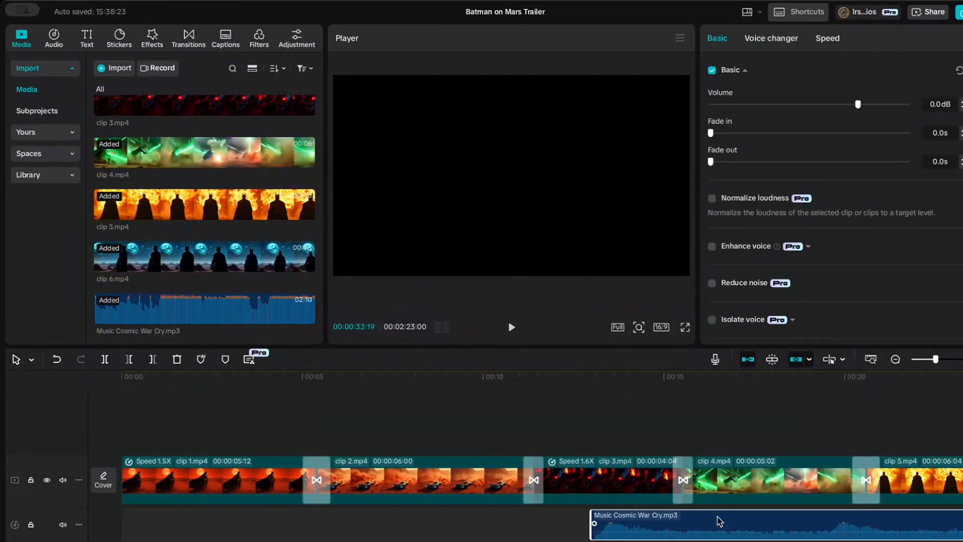
Move Music Cosmic War Cry.mp3 to the timeline start, and import speech 1.mp3, placing it at the start of the track beneath the music.
drag(719, 521, 181, 516)
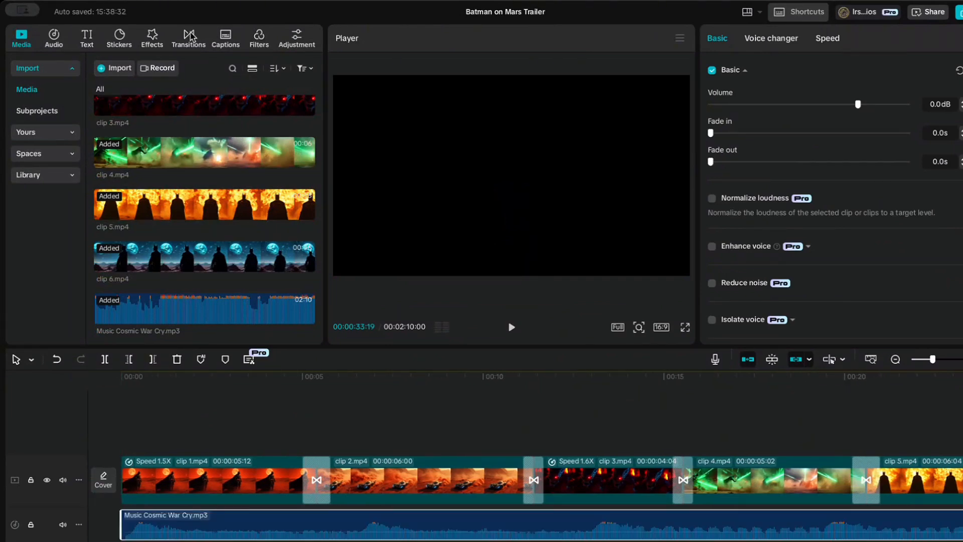
click(119, 68)
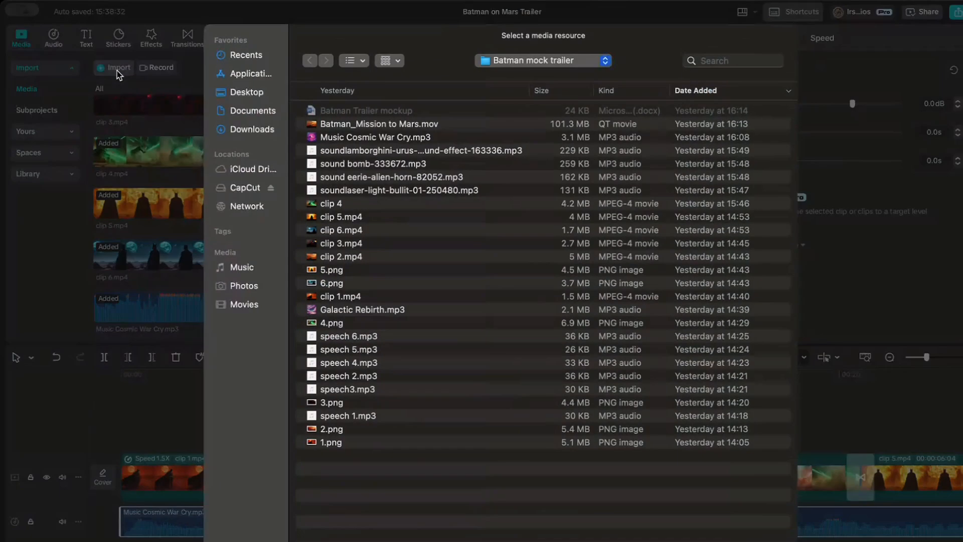
click(336, 389)
click(322, 415)
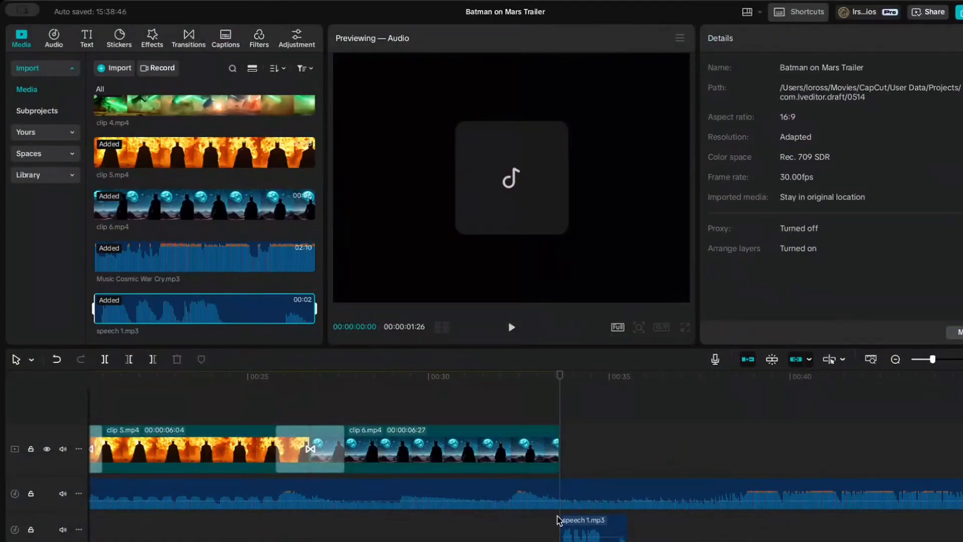
drag(564, 521, 1, 517)
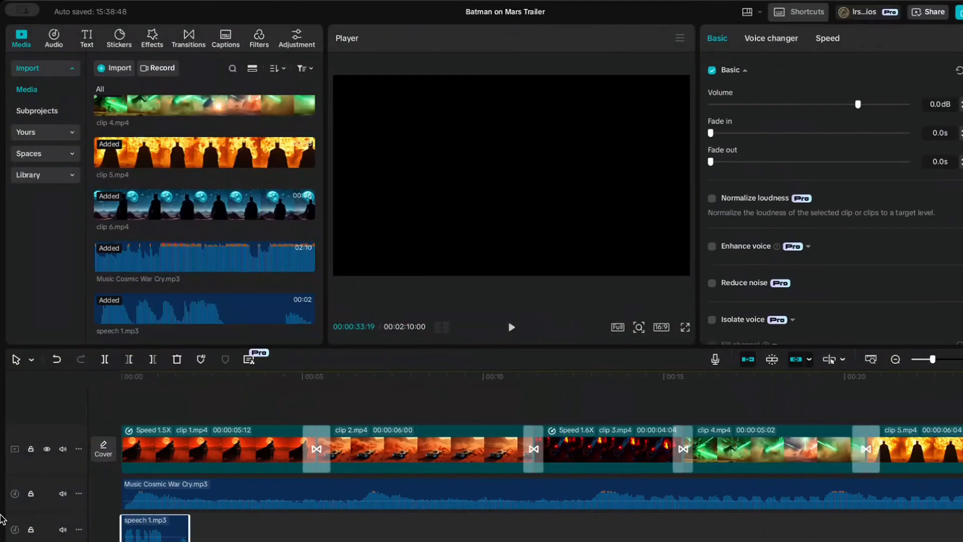
Import speech 2.mp3 and place it on the voice-over track beneath the start of clip 2.
click(103, 69)
double_click(339, 376)
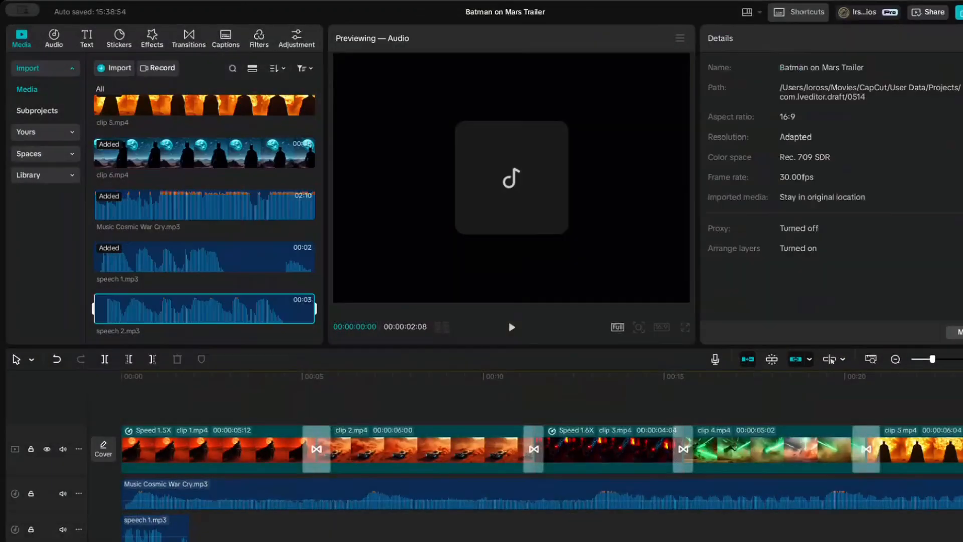
drag(219, 302, 330, 525)
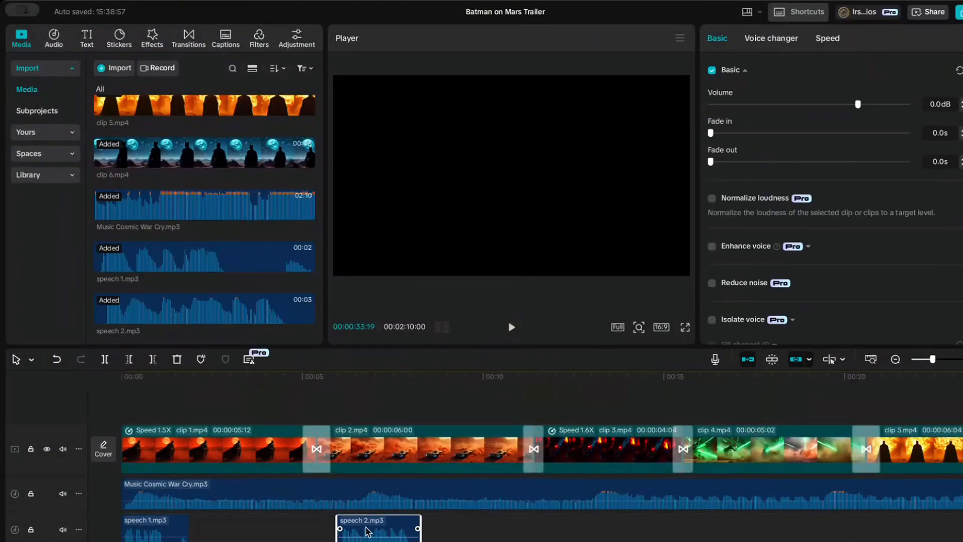
Import speech3.mp3 from the Batman mock trailer folder.
click(103, 69)
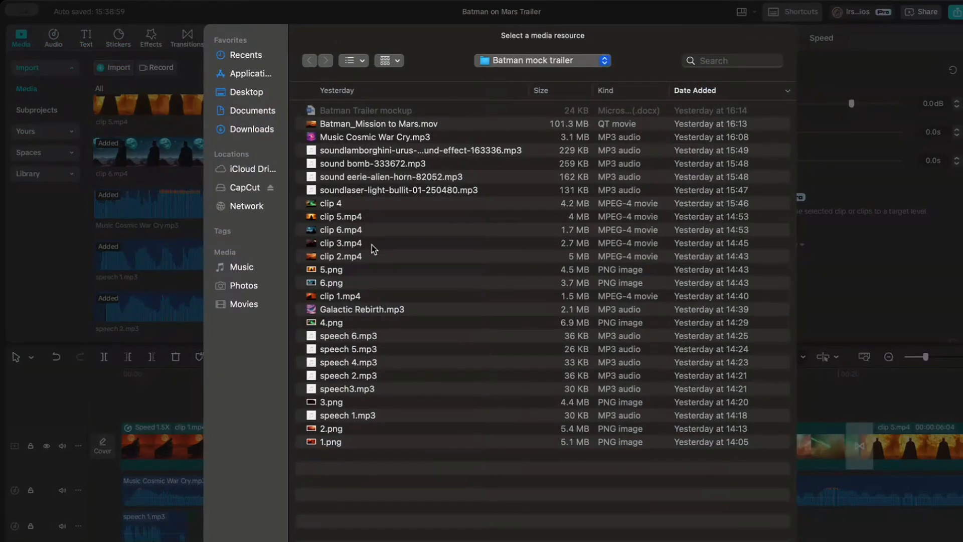
click(357, 389)
click(687, 522)
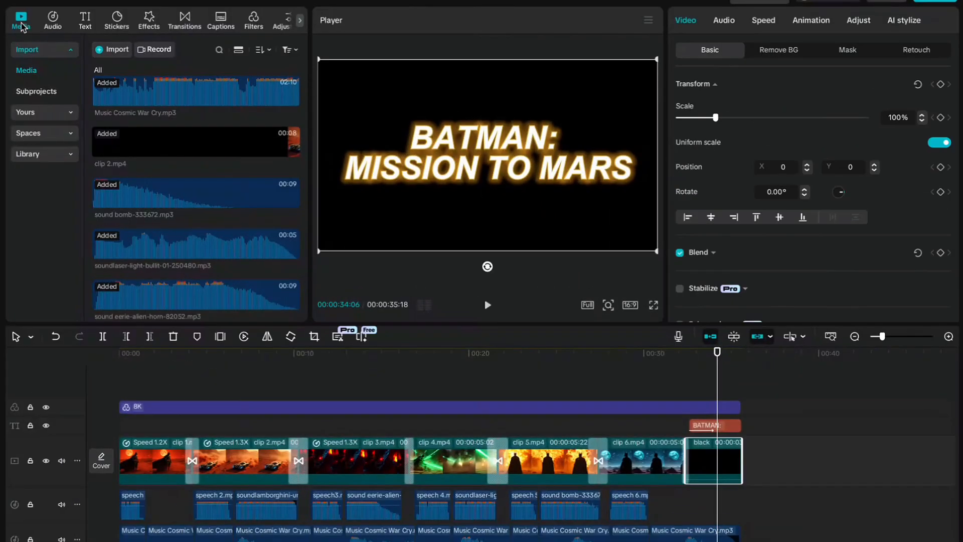
Look through the trending stock videos in the media library and preview the plain black clip.
click(46, 154)
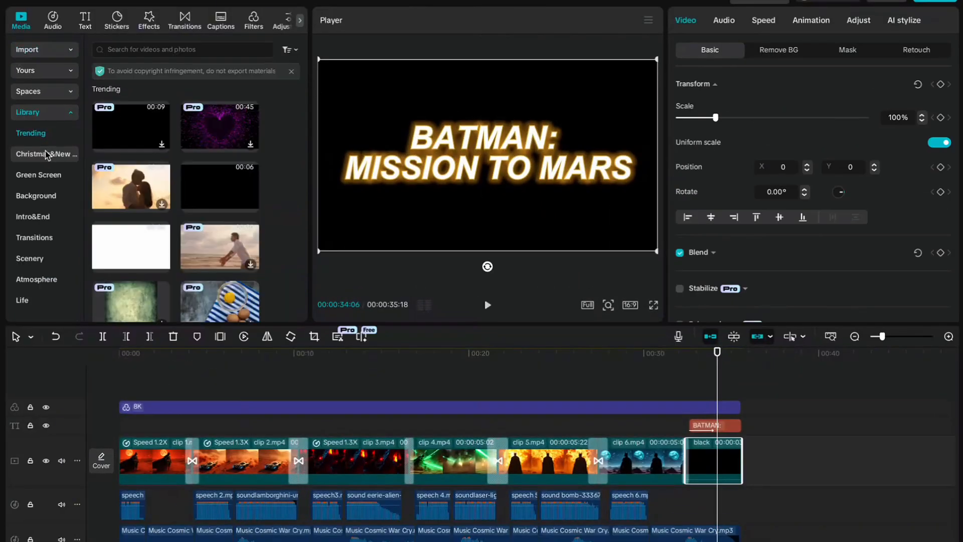
click(139, 117)
click(226, 181)
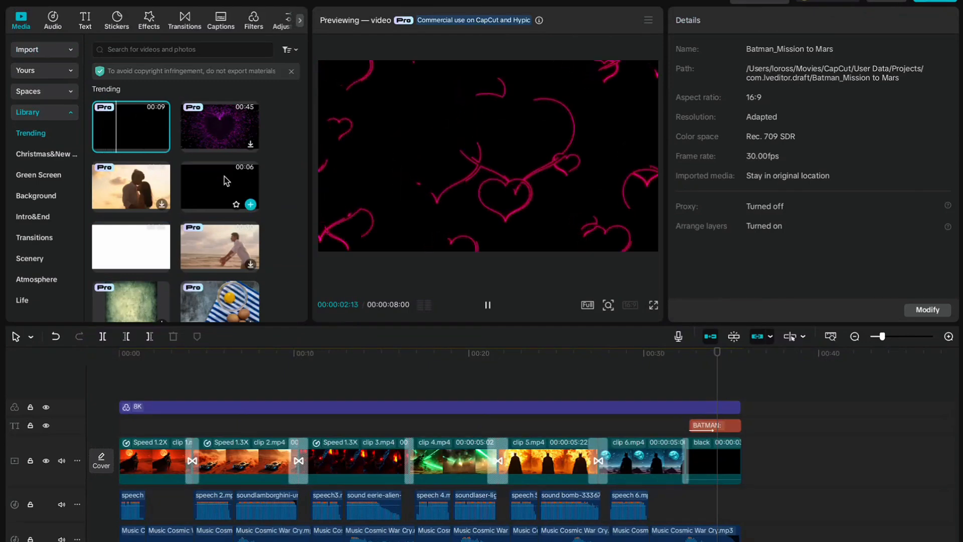
Enter the title text "BATMAN: MISSION TO MARS" on two lines over the black end clip.
click(85, 22)
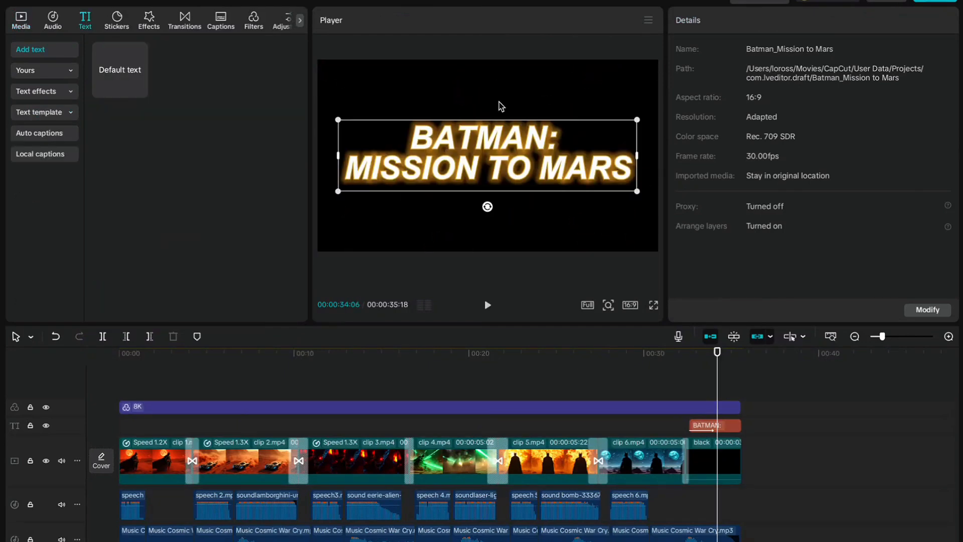
click(588, 160)
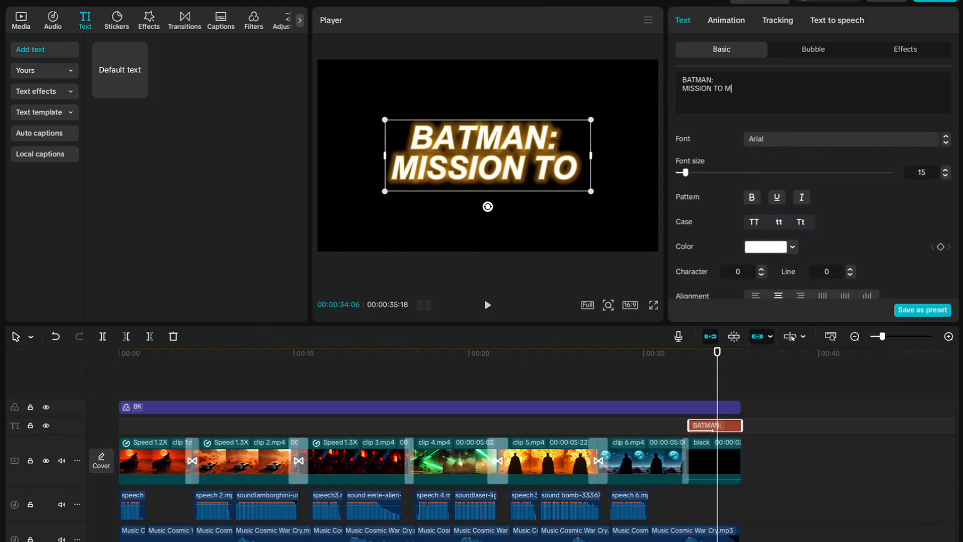
text(ARS)
Play back the assembled trailer and export it as a 4K H.264 mov at 30fps with the watermark off.
click(513, 329)
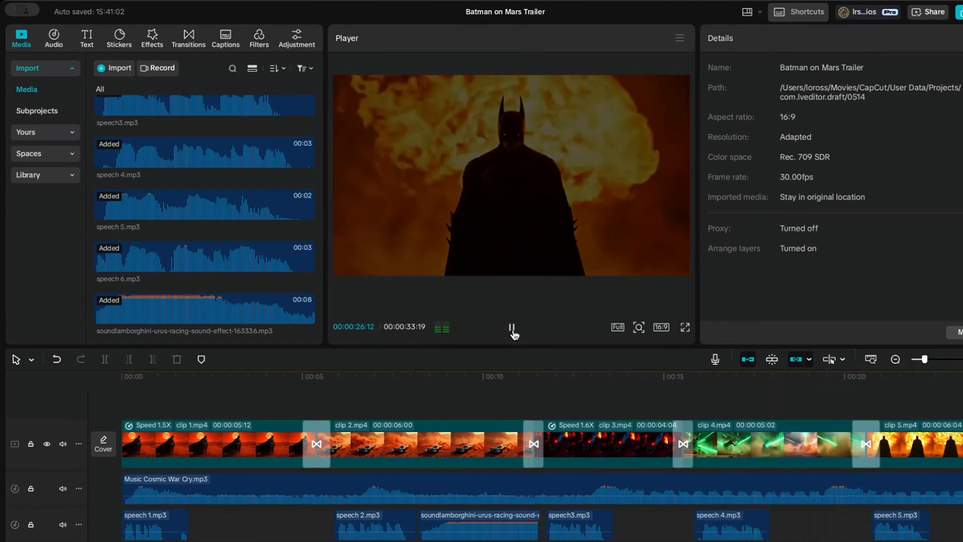
click(512, 331)
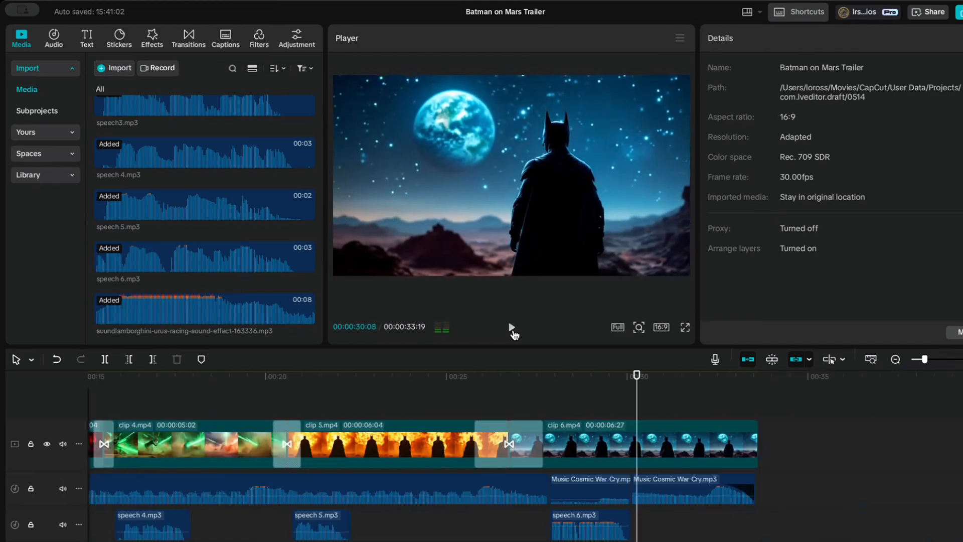
key(super+e)
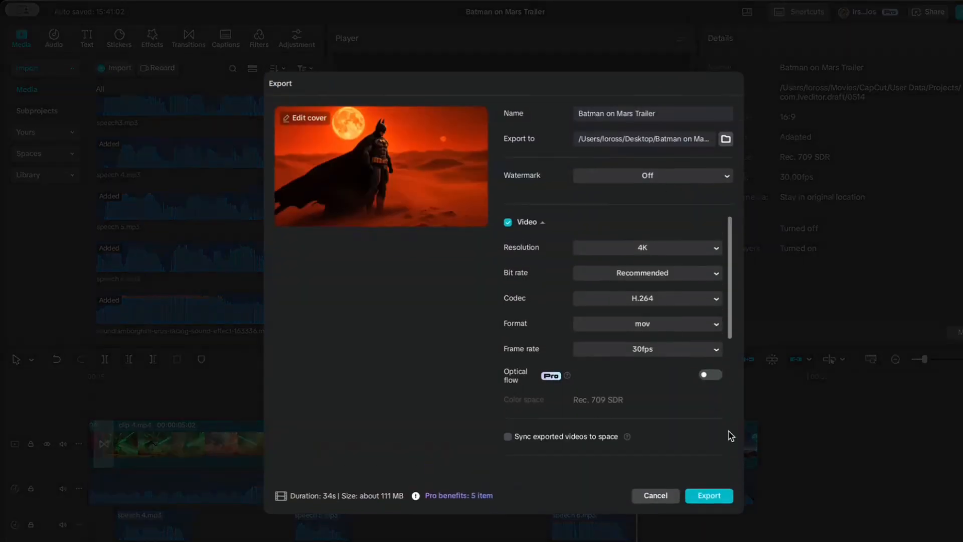
click(708, 495)
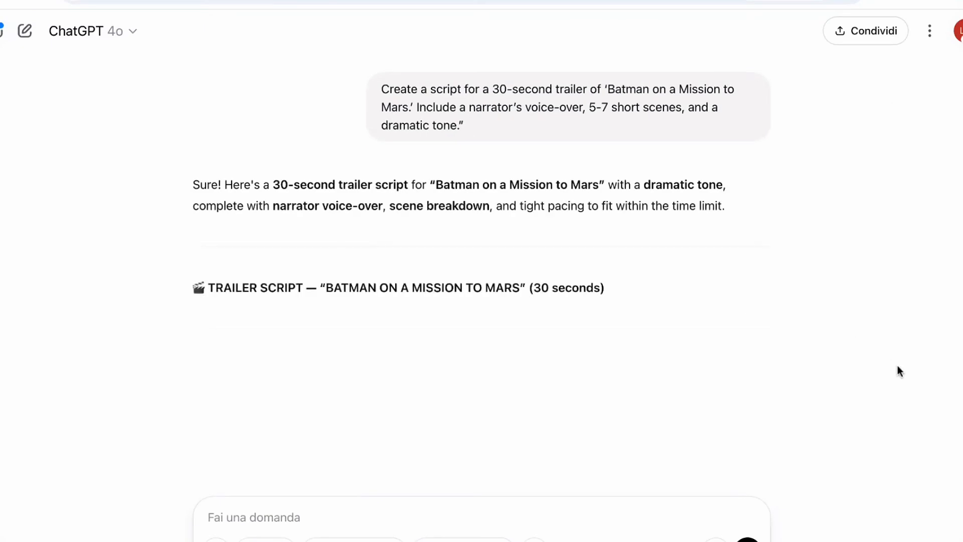
In ChatGPT, read through the generated 30-second trailer script for "Batman on a Mission to Mars".
scroll(898, 371, down, 6)
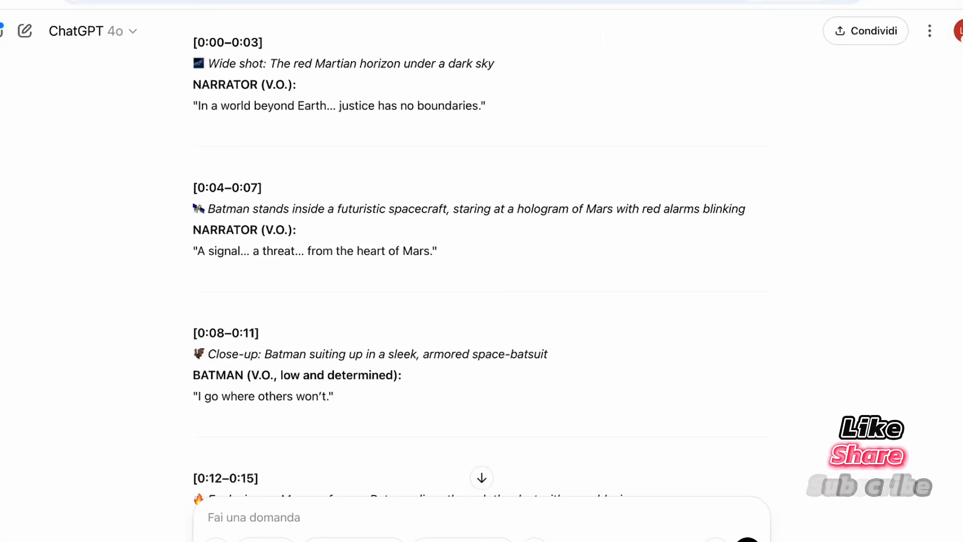
scroll(482, 270, down, 6)
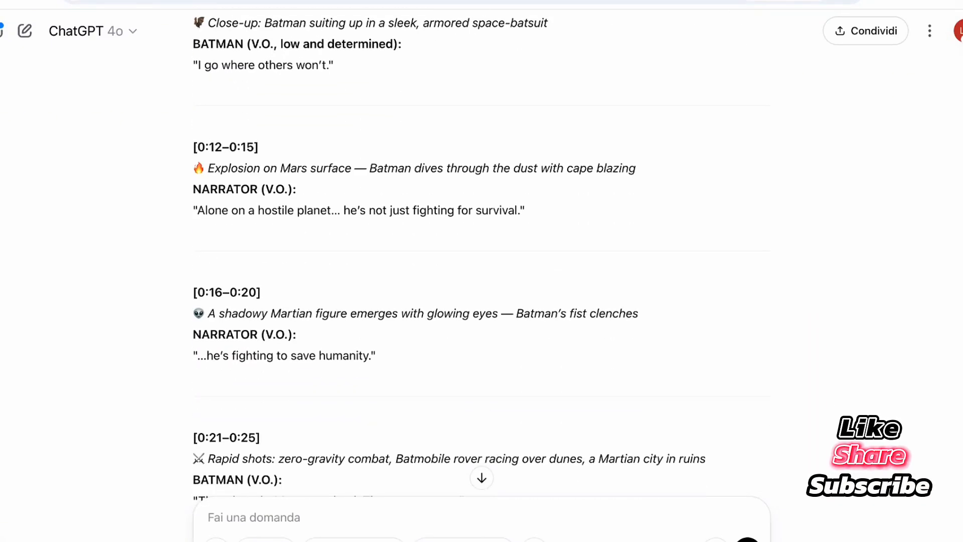
scroll(481, 271, down, 7)
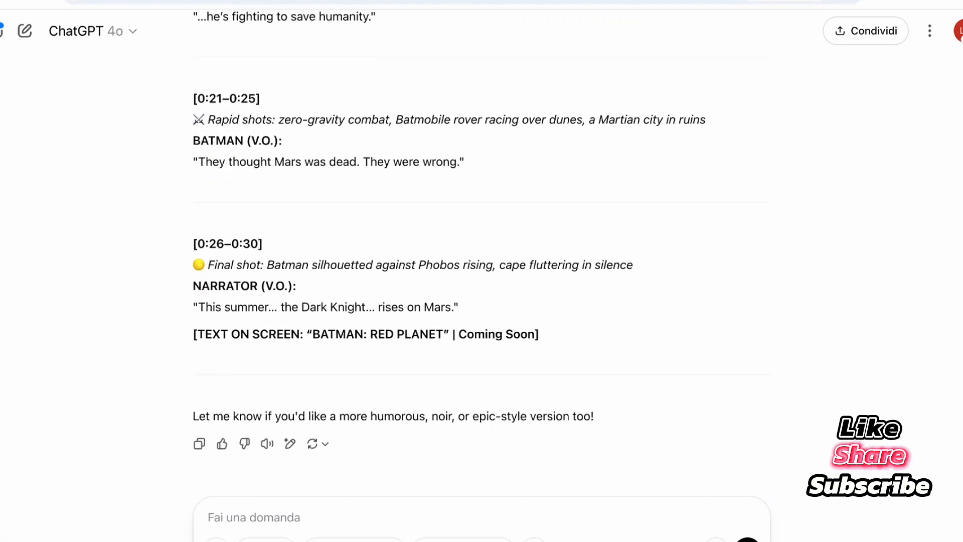
scroll(58, 524, down, 2)
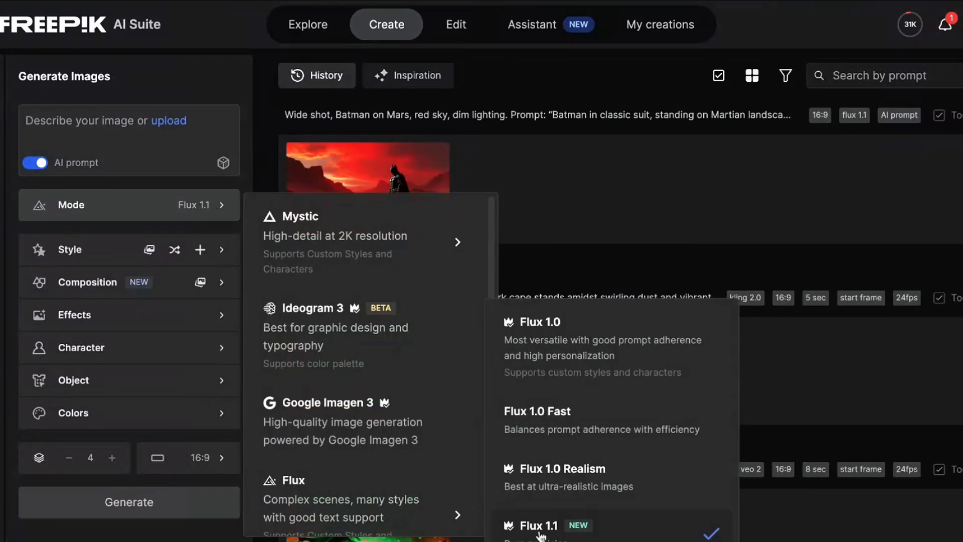
In Freepik, generate four 16:9 images with Flux 1.1 from the wide-shot prompt of Batman on Mars under a red sky.
click(541, 533)
click(188, 458)
click(69, 458)
click(69, 457)
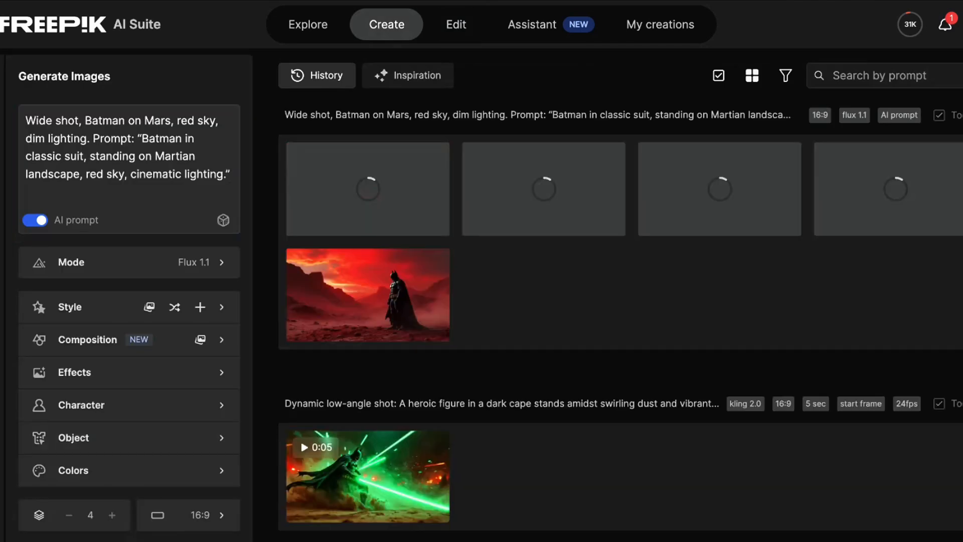
Open the second generated image, Batman in a Martian cave, and upscale it with Magnific optimized for Standard Ultra.
click(548, 164)
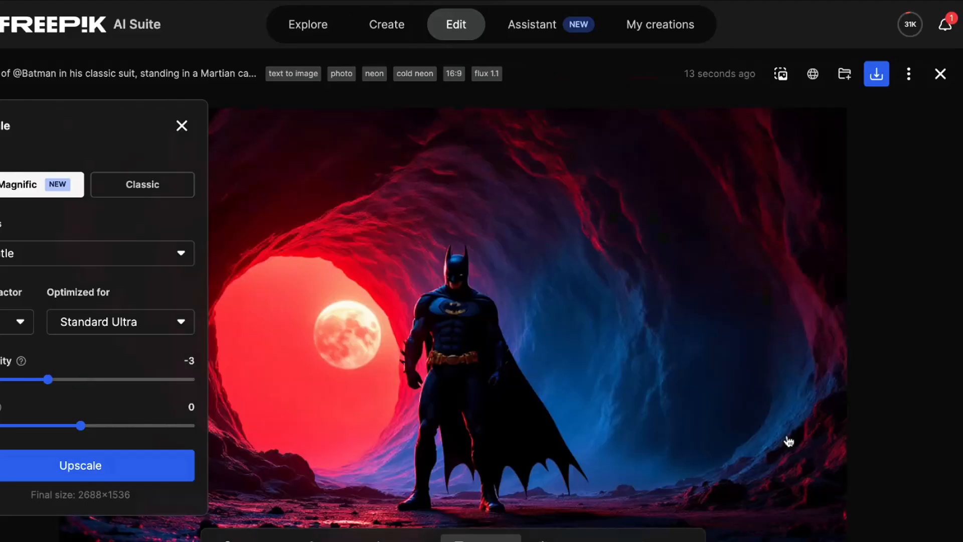
click(119, 469)
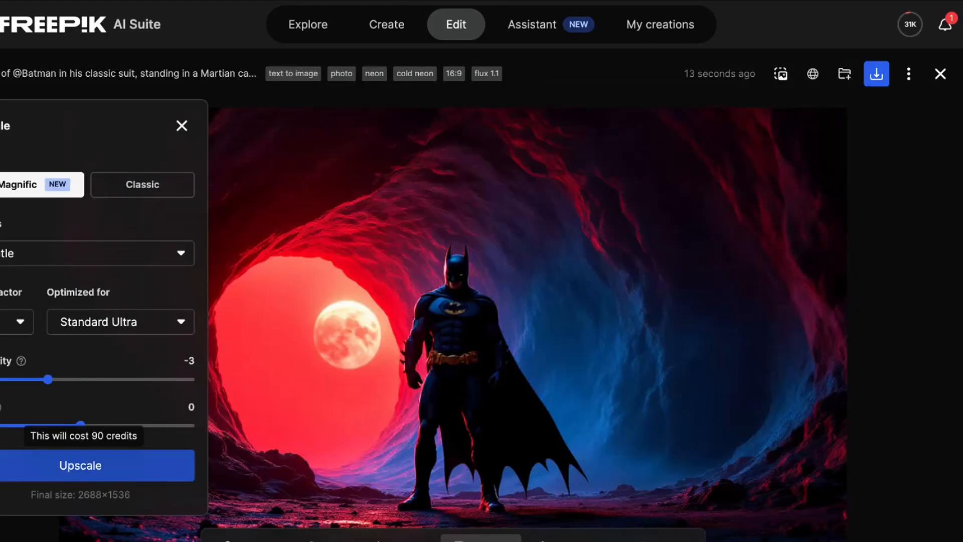
click(795, 466)
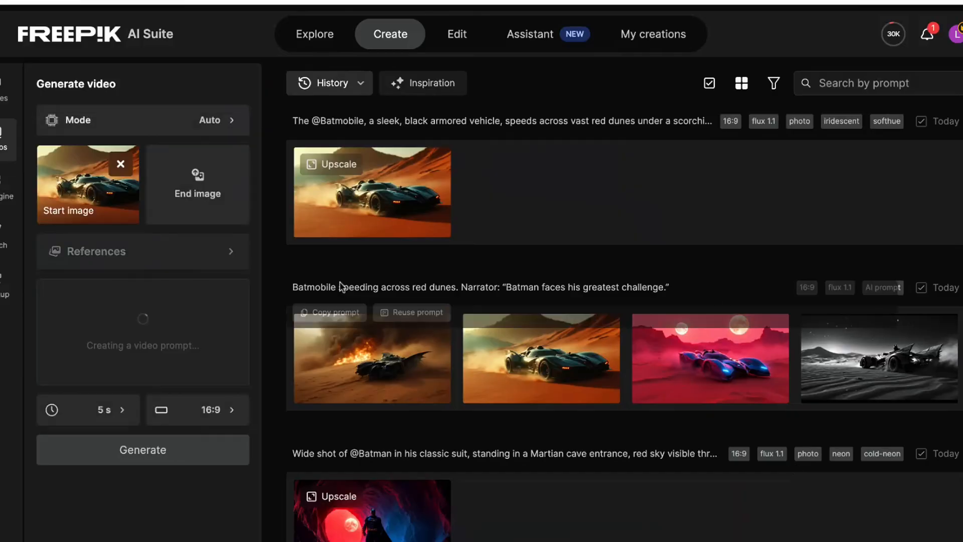
Generate an 8-second 16:9 video from the Batmobile start image using the Google Veo 2 mode.
click(201, 120)
scroll(829, 383, down, 10)
click(767, 227)
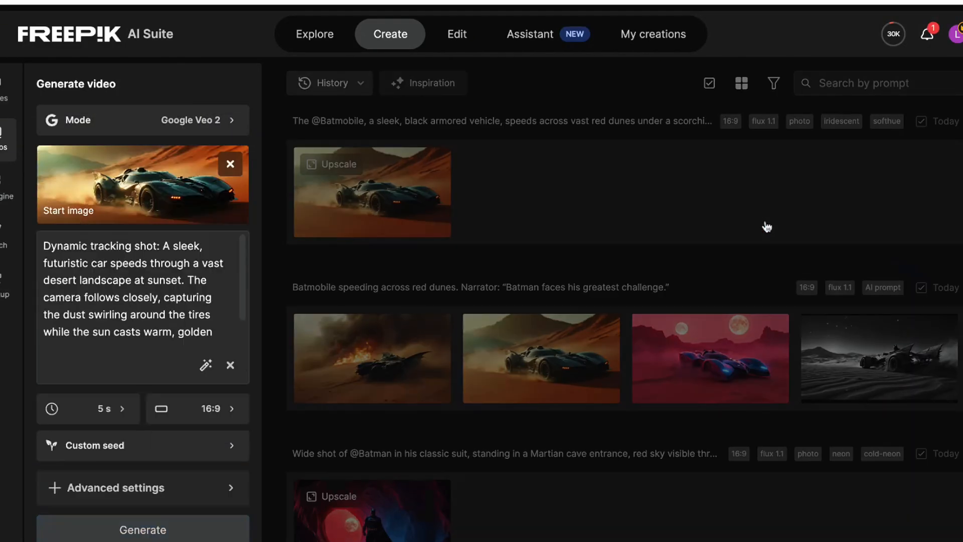
click(106, 408)
click(182, 423)
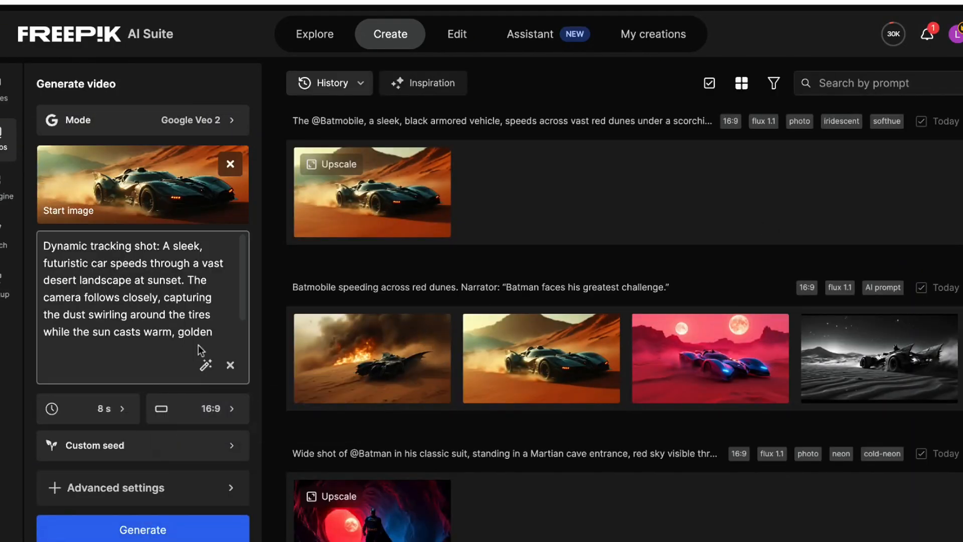
click(139, 532)
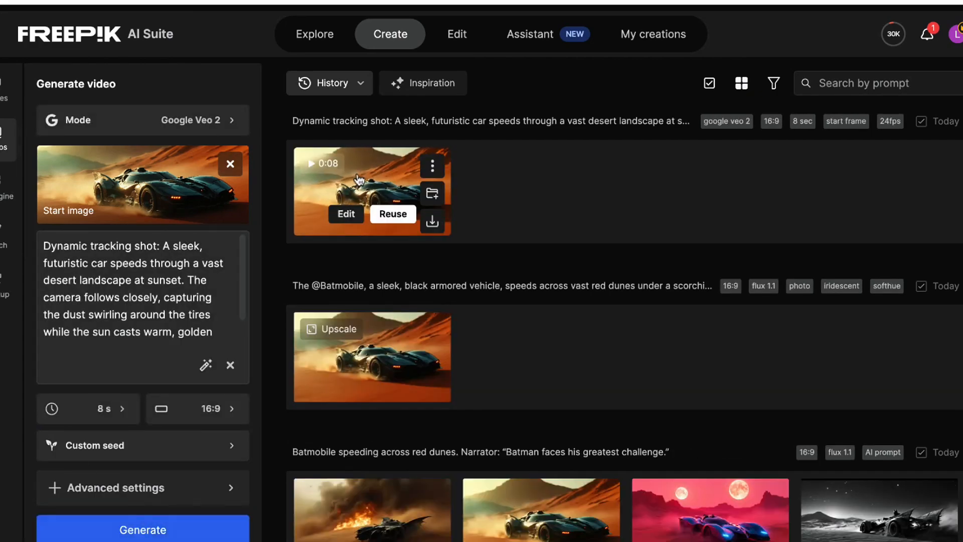
Download the generated 8-second Batmobile video and close its preview.
click(432, 220)
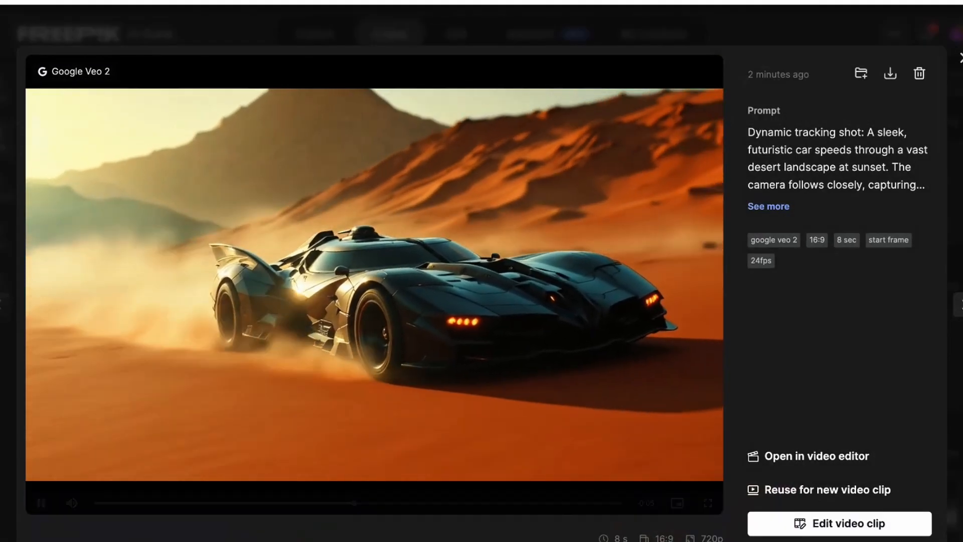
click(890, 73)
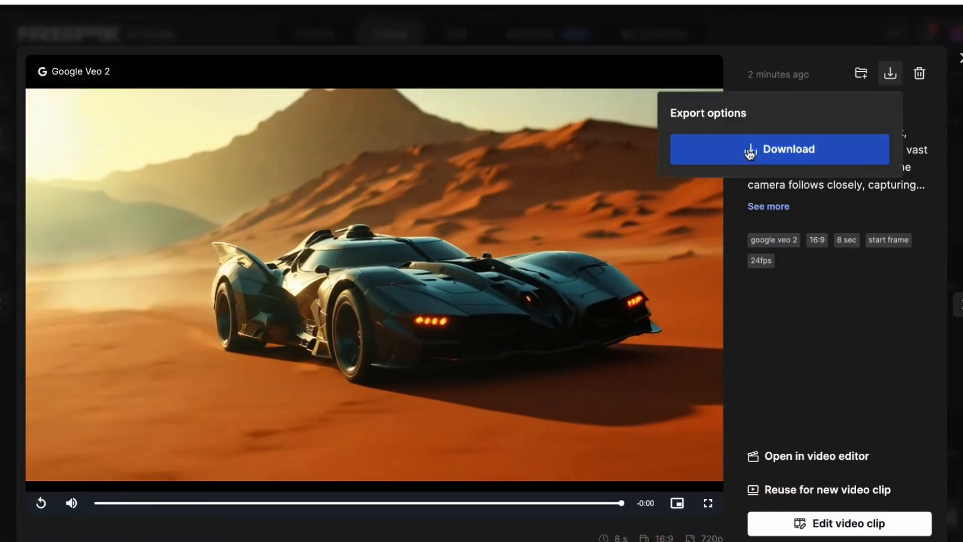
click(749, 150)
key(Escape)
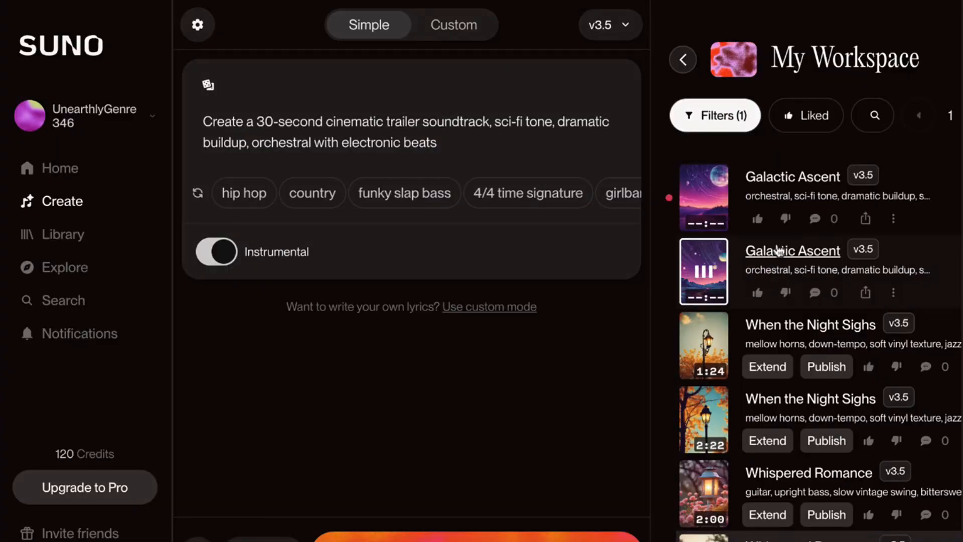
In Suno, download the second Galactic Ascent track from the workspace.
click(893, 292)
click(761, 381)
click(627, 482)
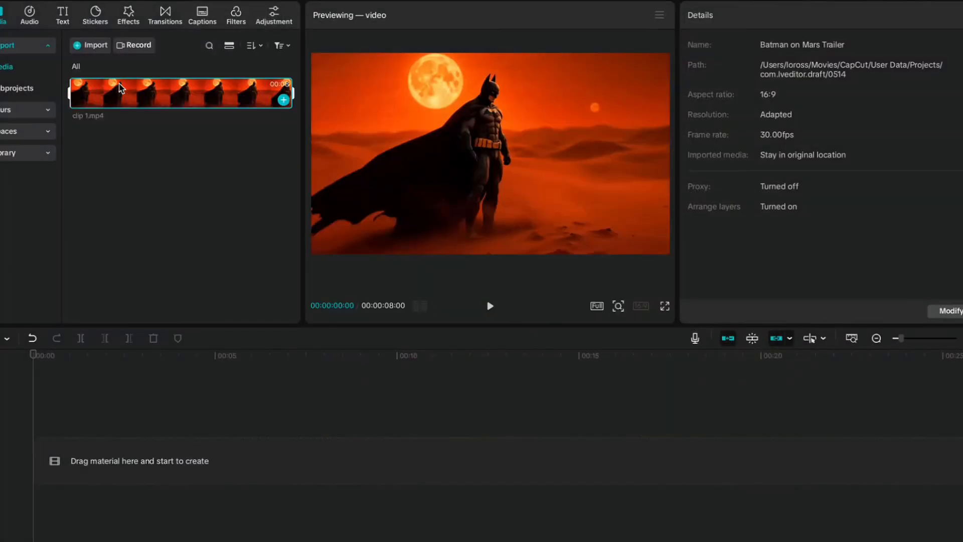
Place clip 1.mp4 at the start of the timeline, and import clip 2.mp4 and clip 3.mp4 to follow it in order on the same track.
click(284, 100)
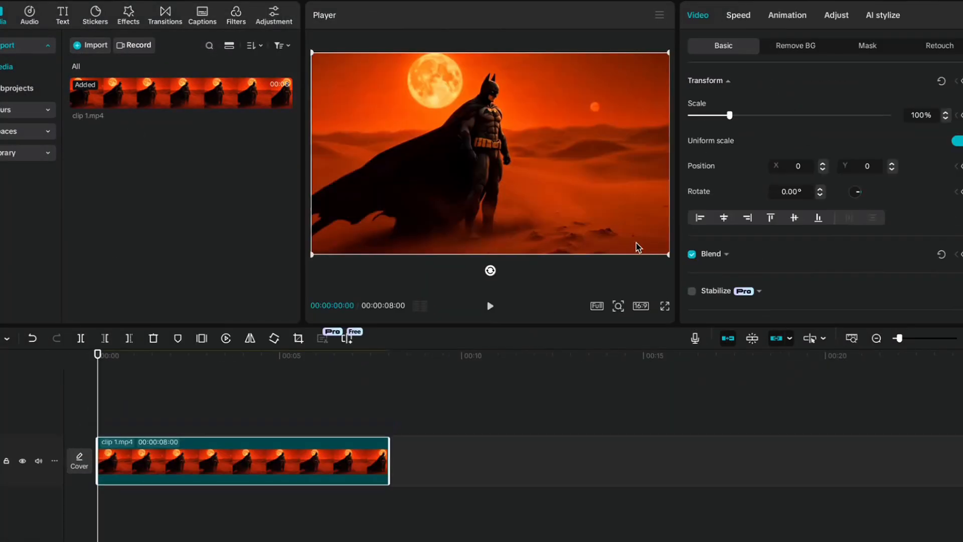
click(82, 45)
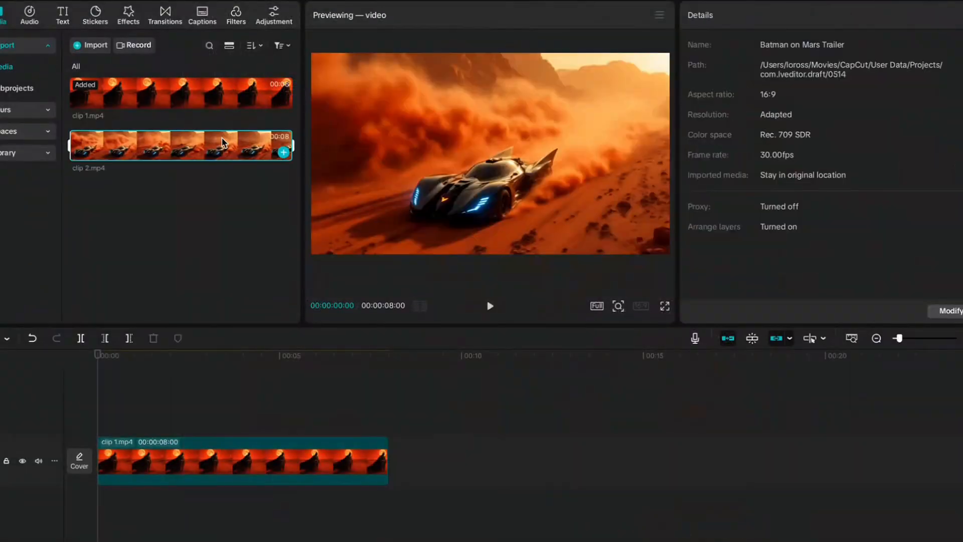
click(284, 152)
click(91, 44)
click(318, 221)
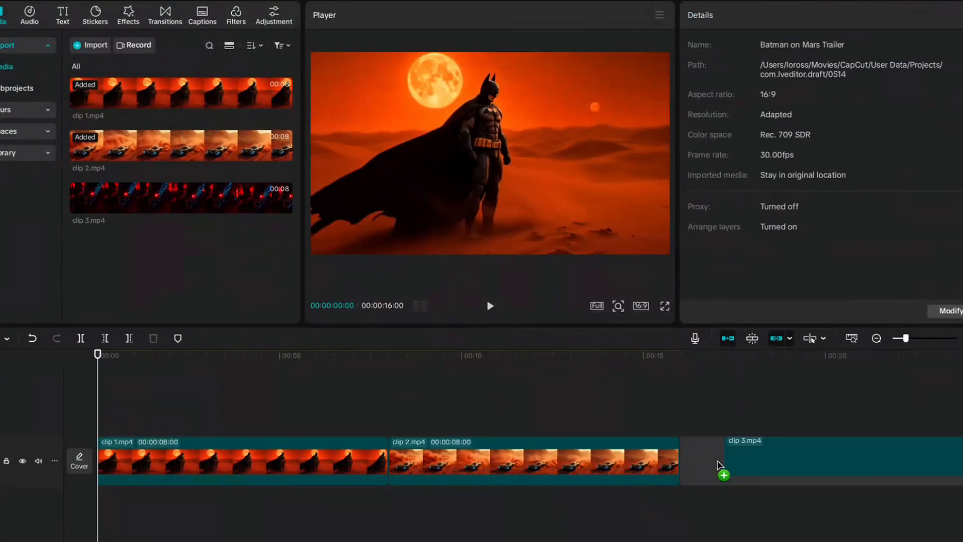
click(720, 467)
Import clip 4.mp4 and clip 5.mp4 and append them in order after clip 3.mp4 on the main track.
click(90, 45)
click(308, 181)
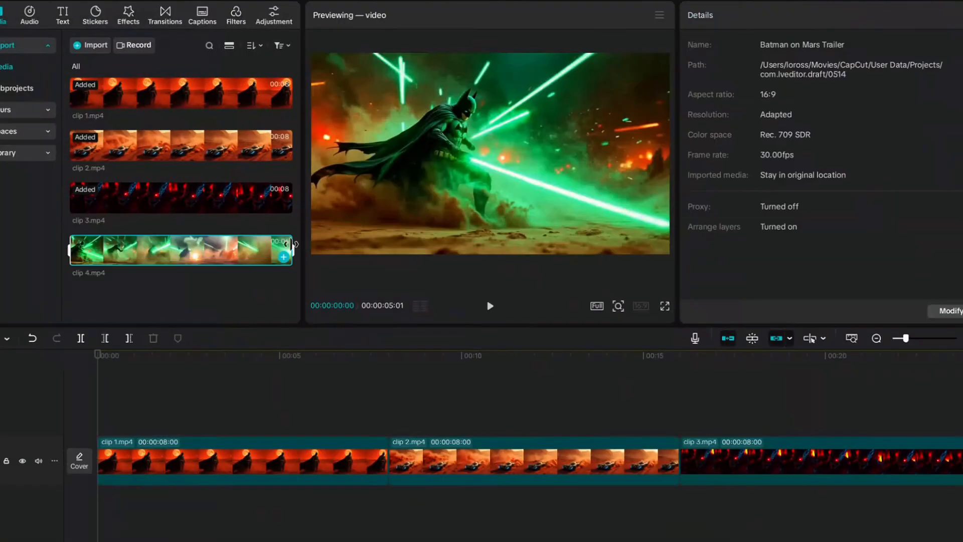
click(284, 257)
click(90, 44)
click(308, 189)
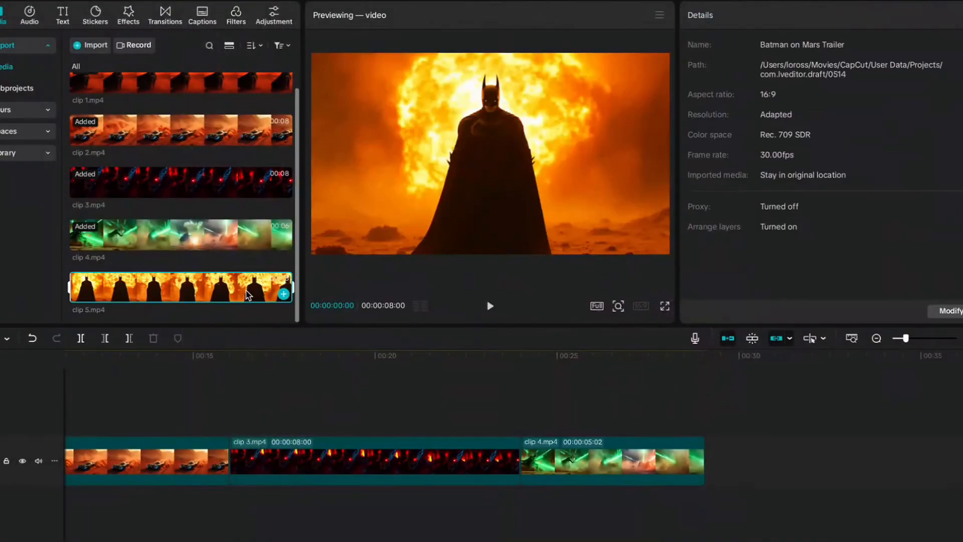
click(284, 291)
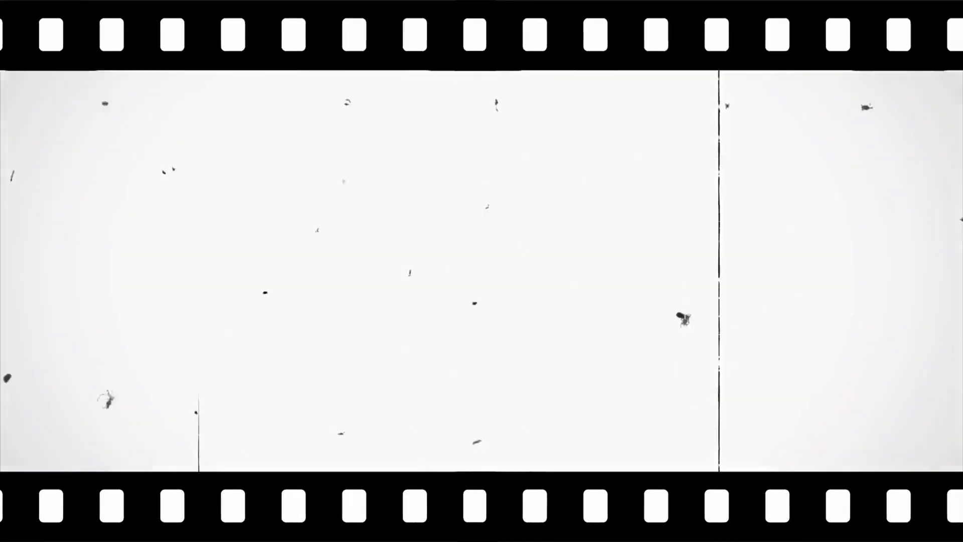